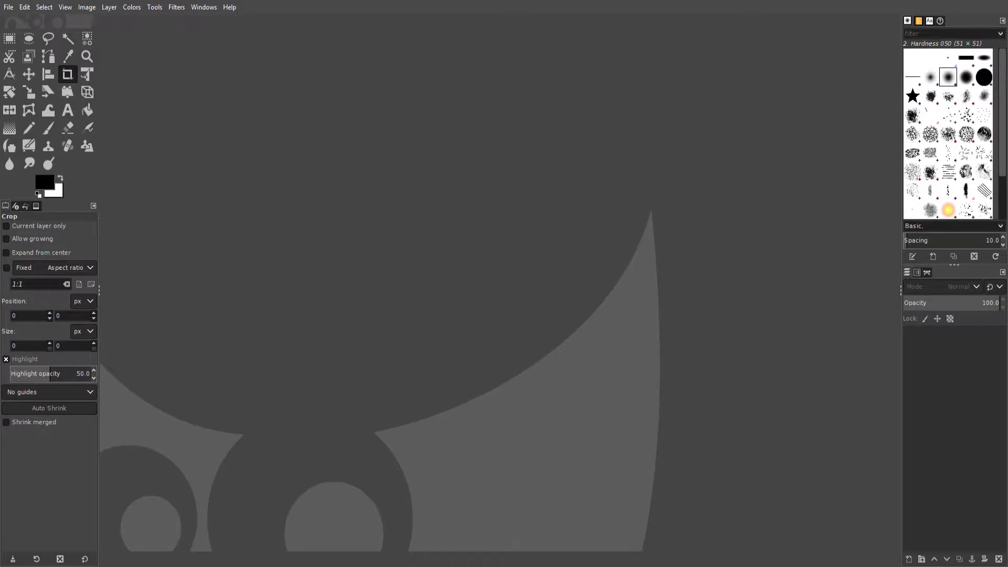
Open the image Screenshot (2).png and bring its left monitor area into view
left_click(8, 7)
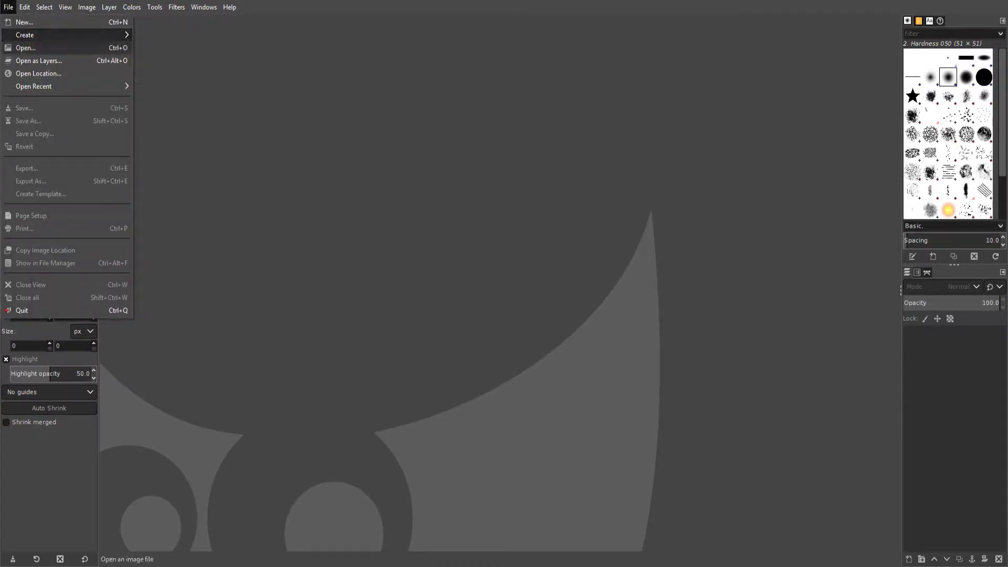
left_click(16, 48)
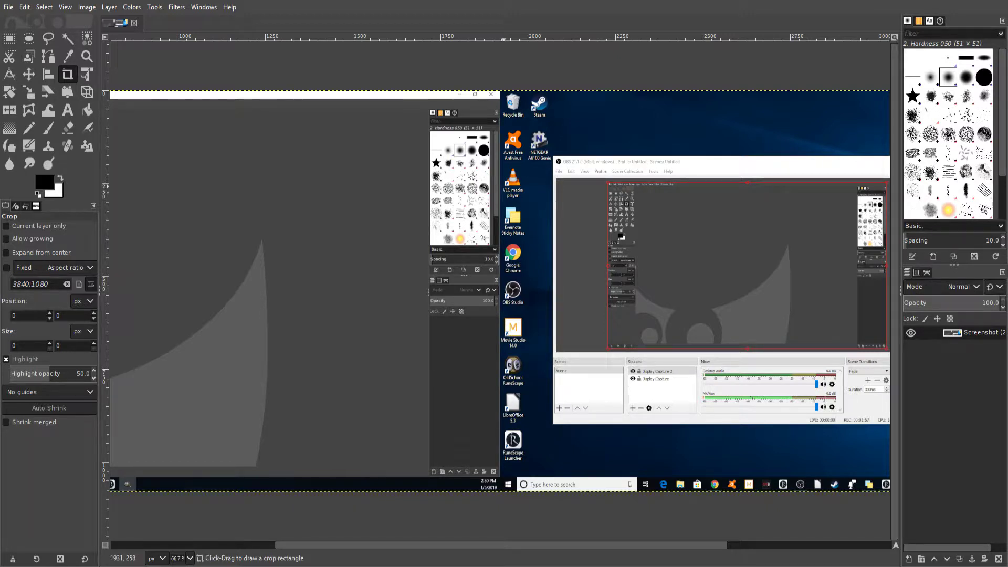
left_click_drag(367, 240, 562, 253)
left_click(348, 364)
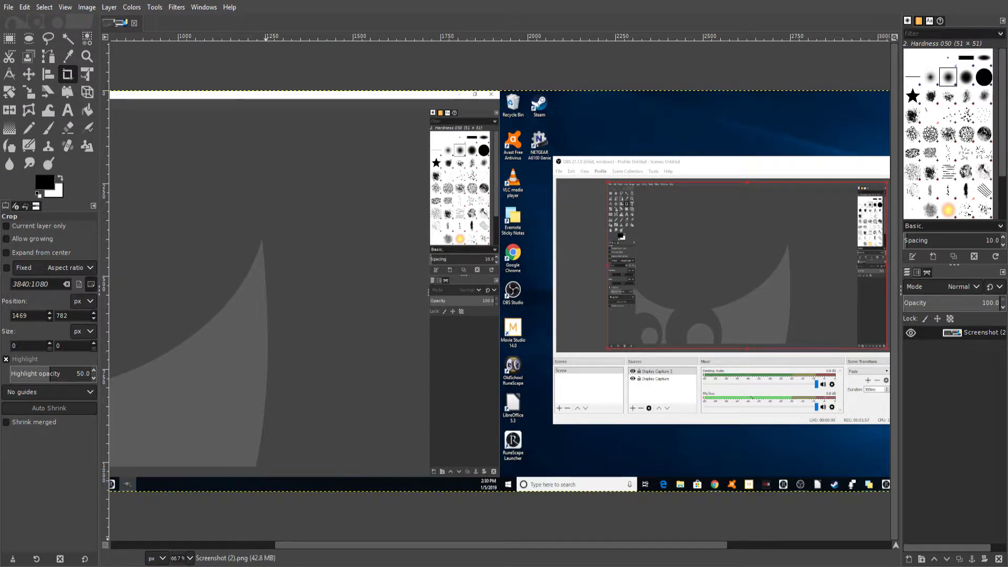
scroll(499, 291, "left", 10)
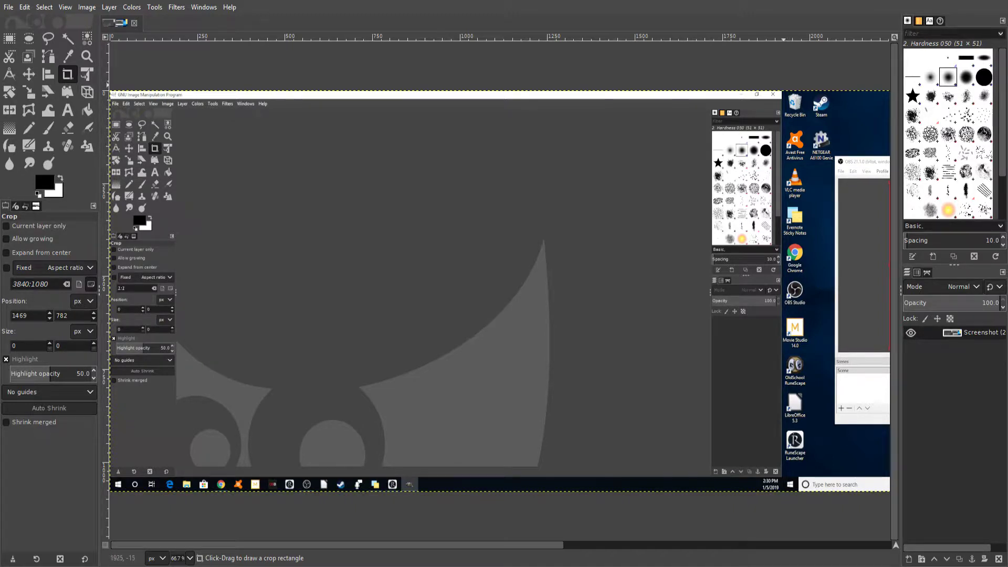
left_click_drag(782, 90, 63, 493)
right_click(445, 241)
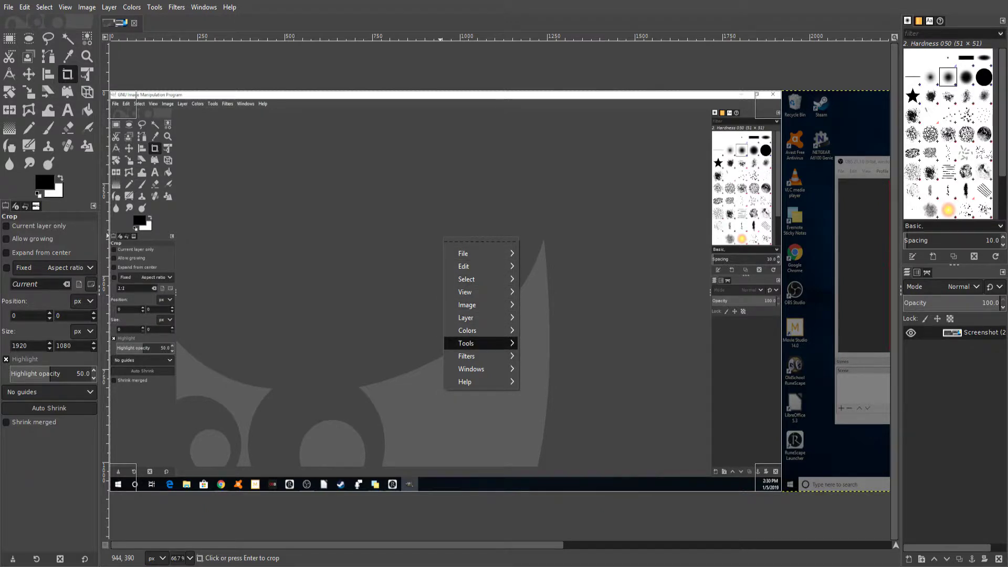
mouse_move(473, 343)
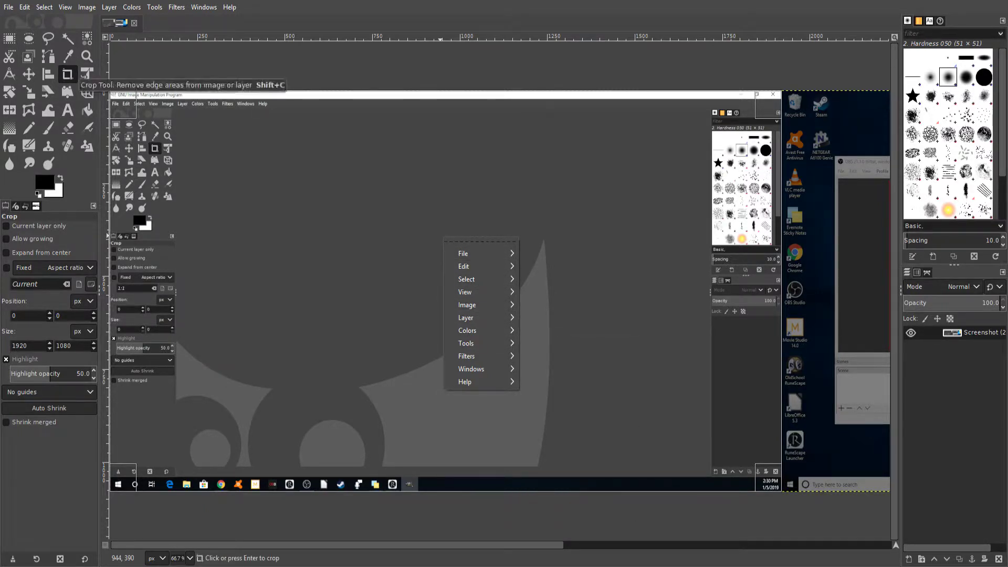
key("Escape")
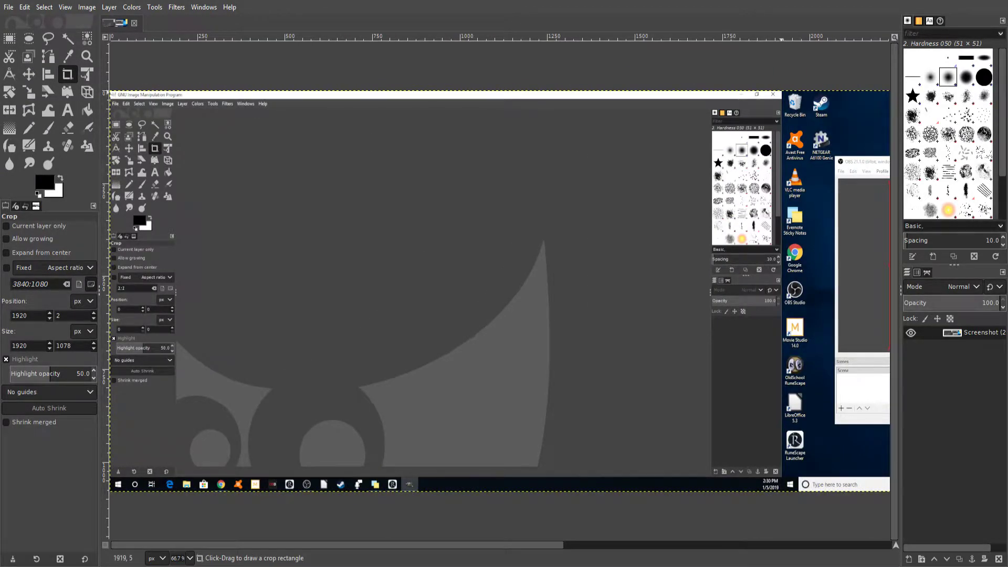
Crop the screenshot to the left monitor's area, 1920 × 1080 px from position 0, 0
left_click_drag(788, 91, 107, 506)
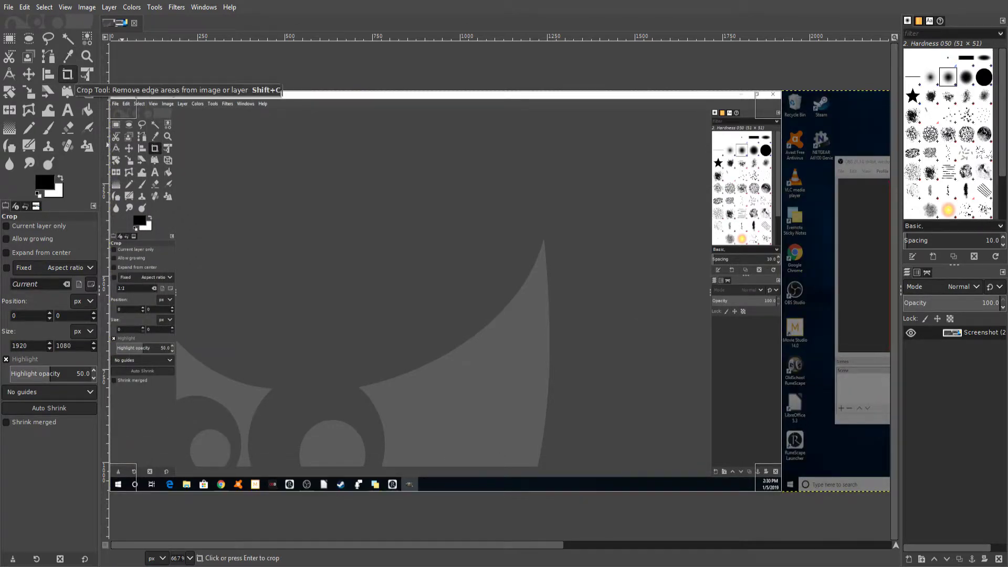
key("ctrl+c")
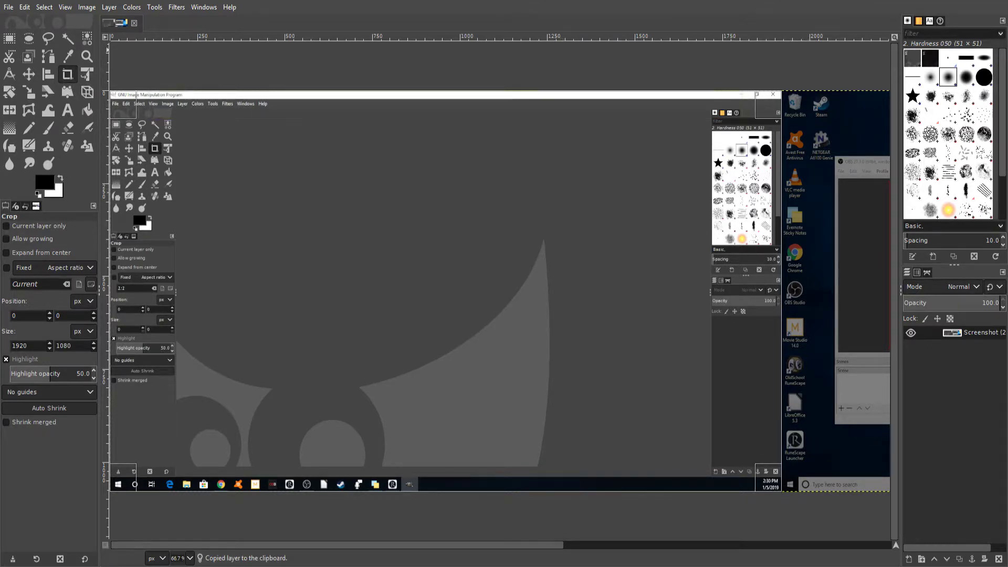
right_click(556, 264)
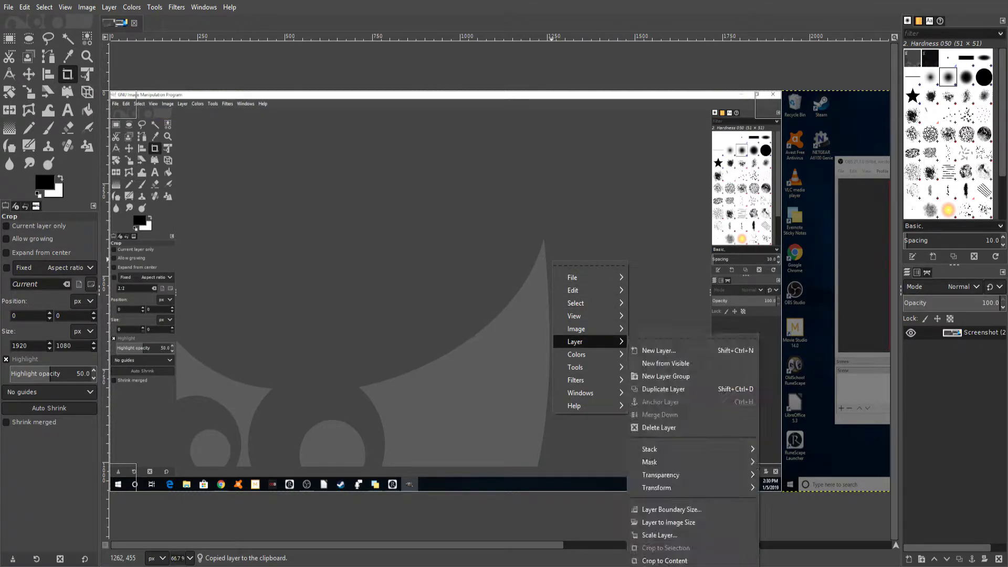
mouse_move(575, 367)
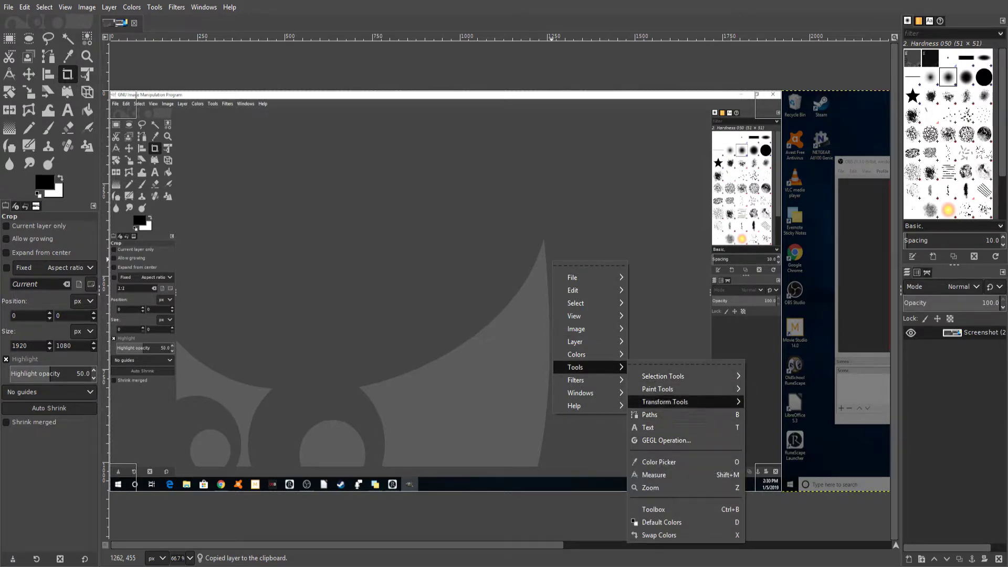
mouse_move(677, 402)
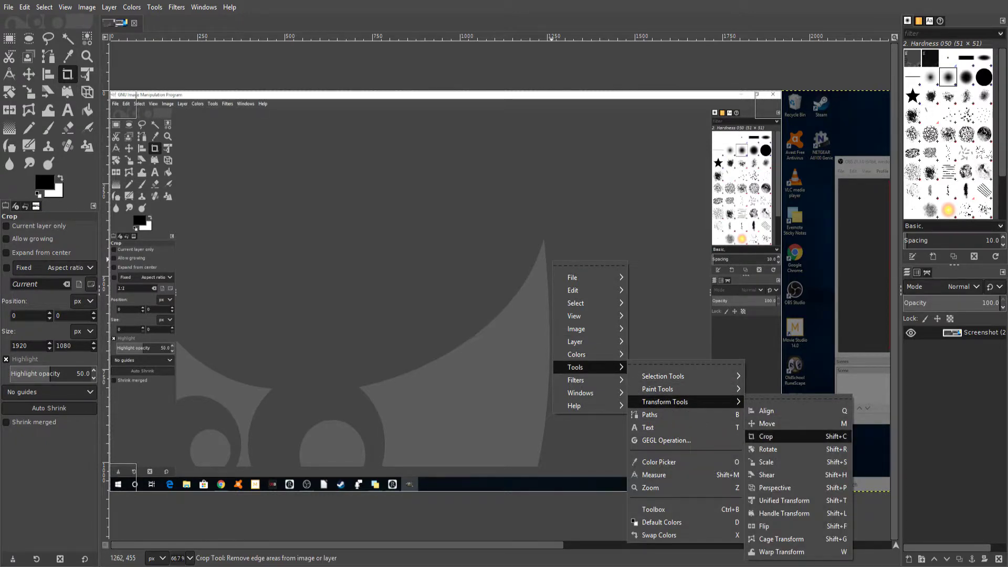
left_click(766, 437)
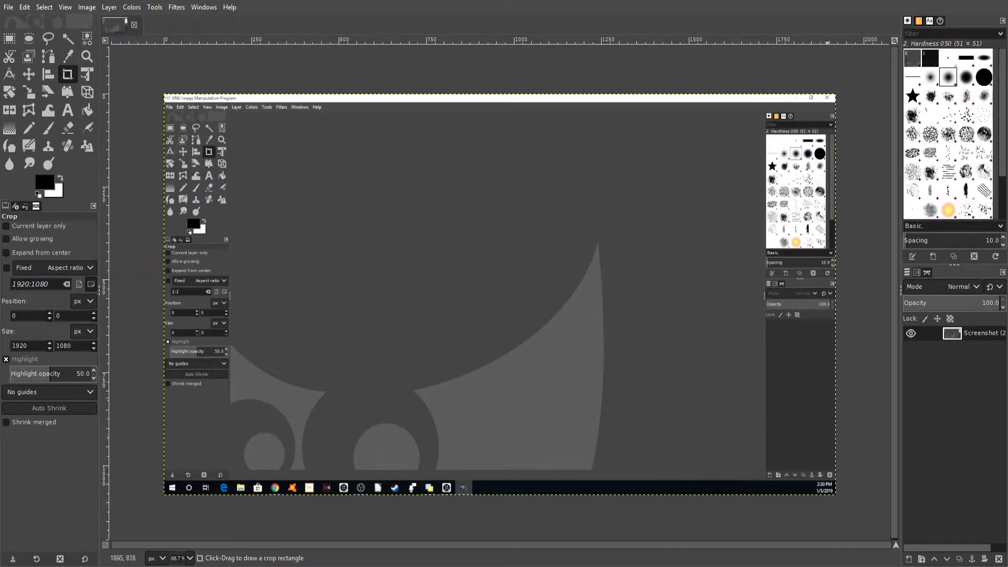
Crop away the captured title bar and taskbar, keeping an area of about 1919 × 1017 px starting at 0, 23
scroll(768, 335, "up", 1)
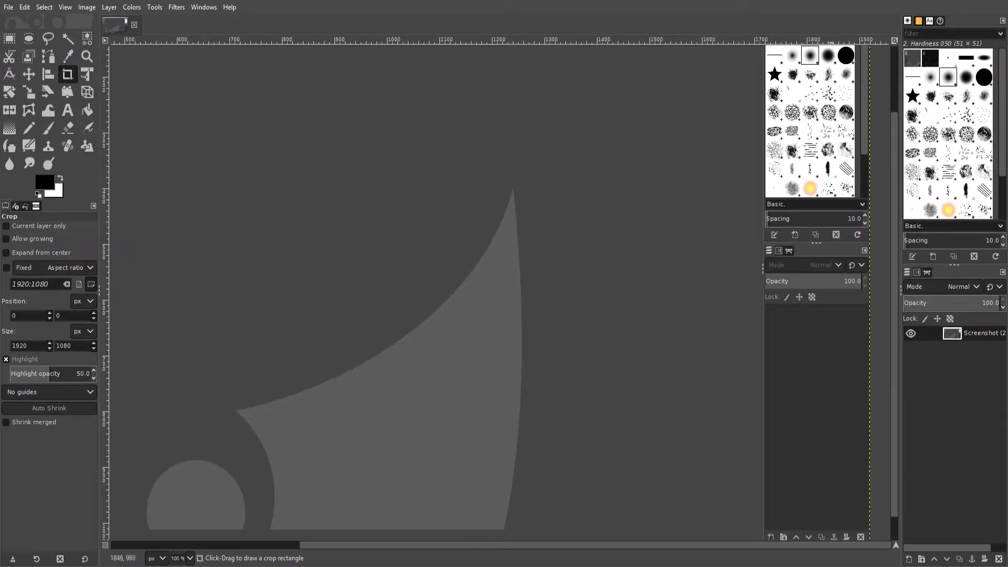
scroll(865, 68, "up", 3)
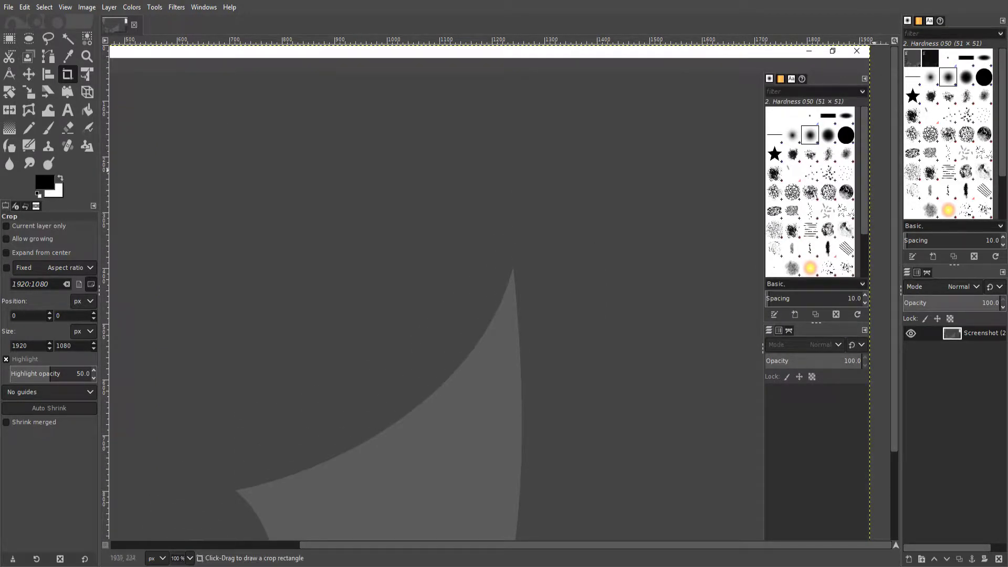
scroll(848, 156, "up", 3)
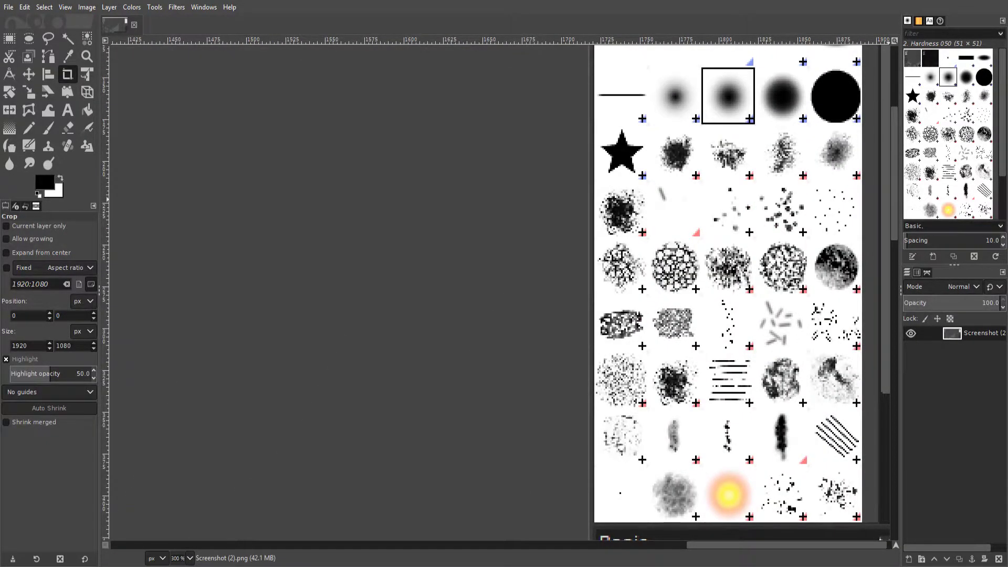
left_click_drag(888, 199, 886, 120)
scroll(499, 291, "up", 5)
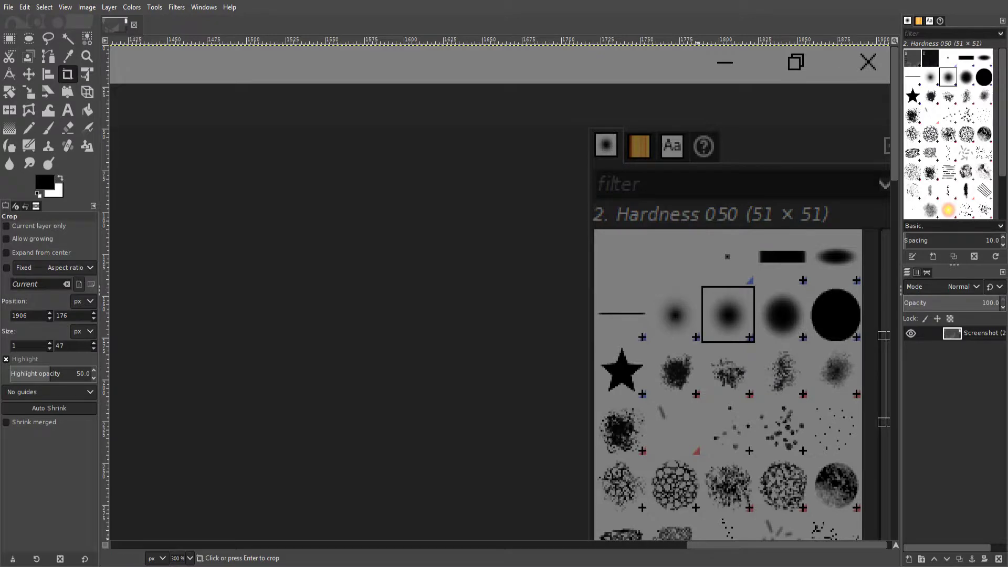
left_click_drag(697, 545, 704, 545)
left_click(783, 152)
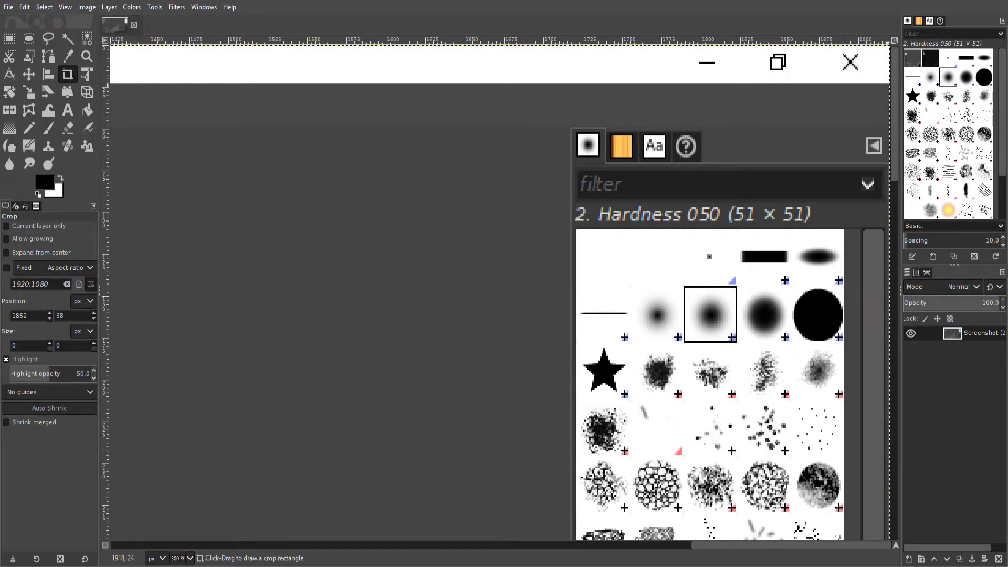
left_click_drag(889, 82, 1, 560)
left_click_drag(105, 541, 111, 471)
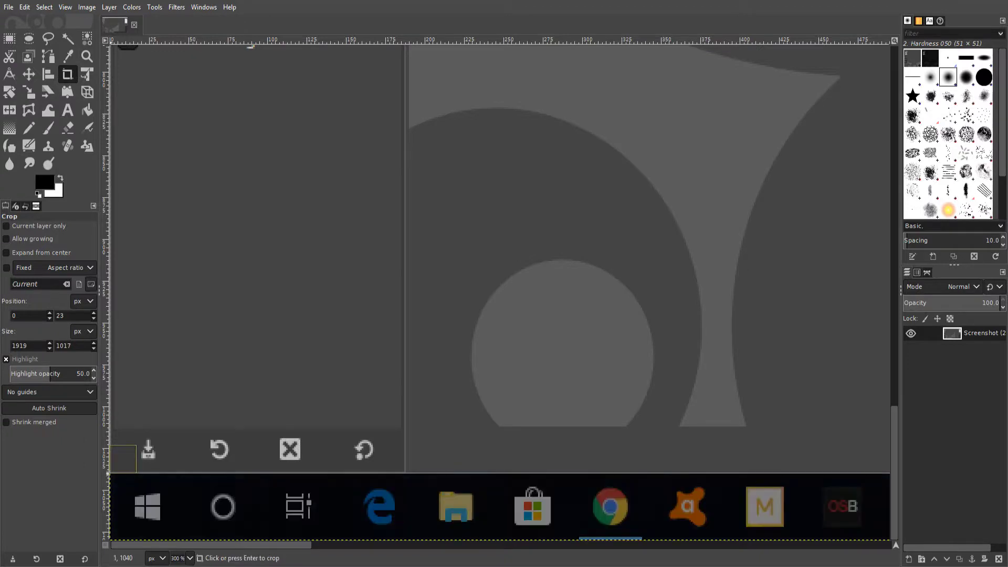
key("Return")
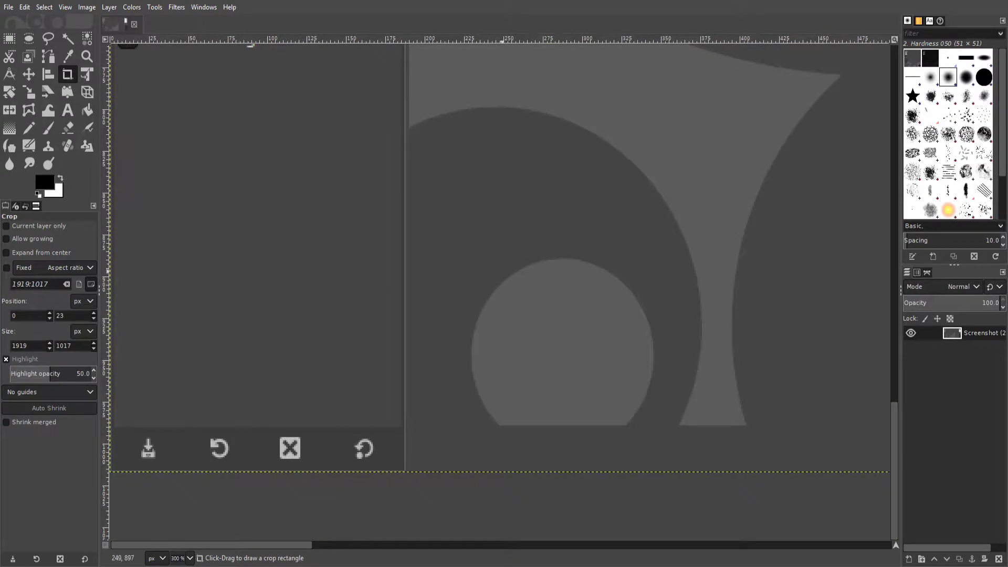
Add a text box covering most of the image, reading "Making My Own" with "Thumbnails" on a second line
scroll(545, 358, "down", 8)
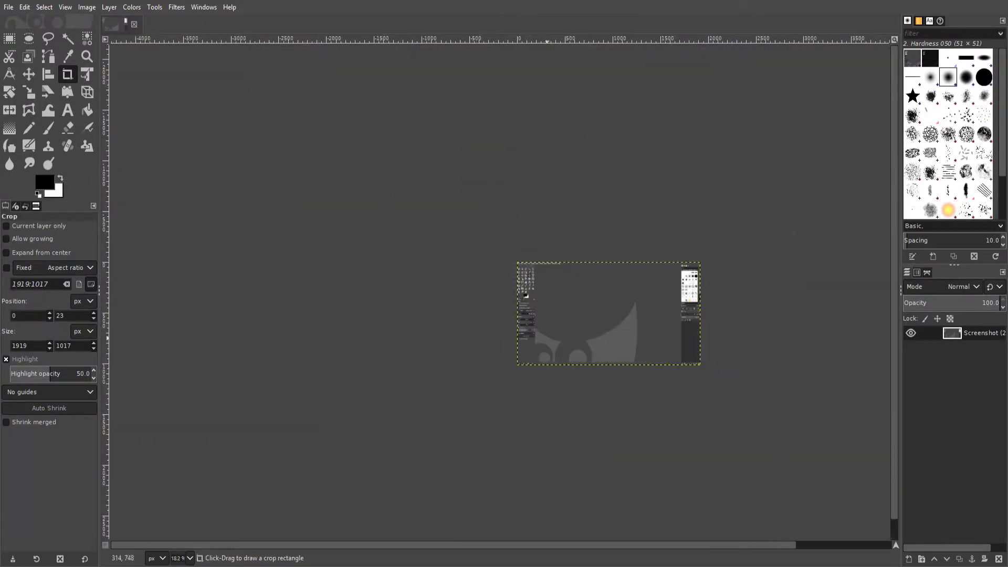
scroll(647, 314, "up", 3)
scroll(654, 314, "up", 1)
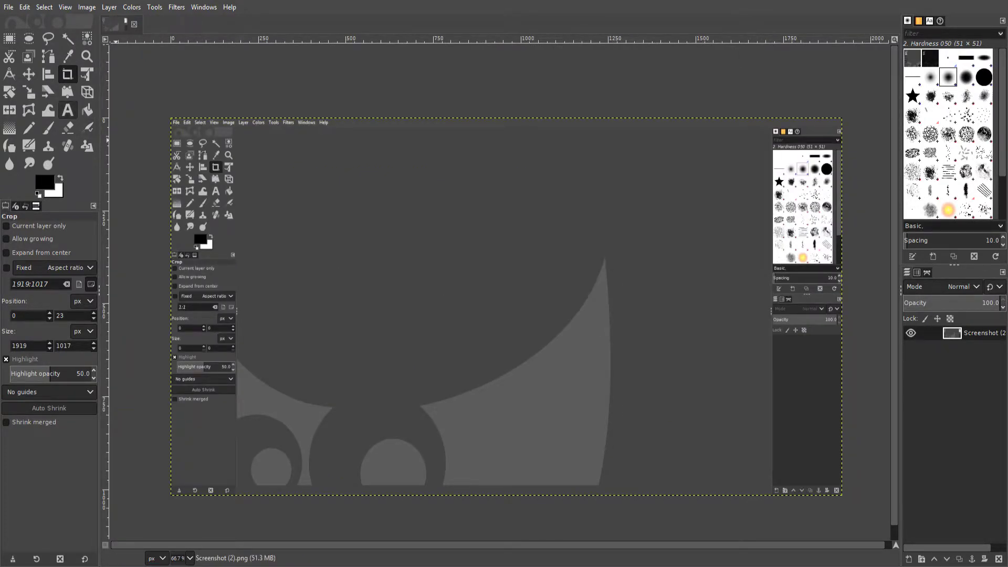
left_click(67, 110)
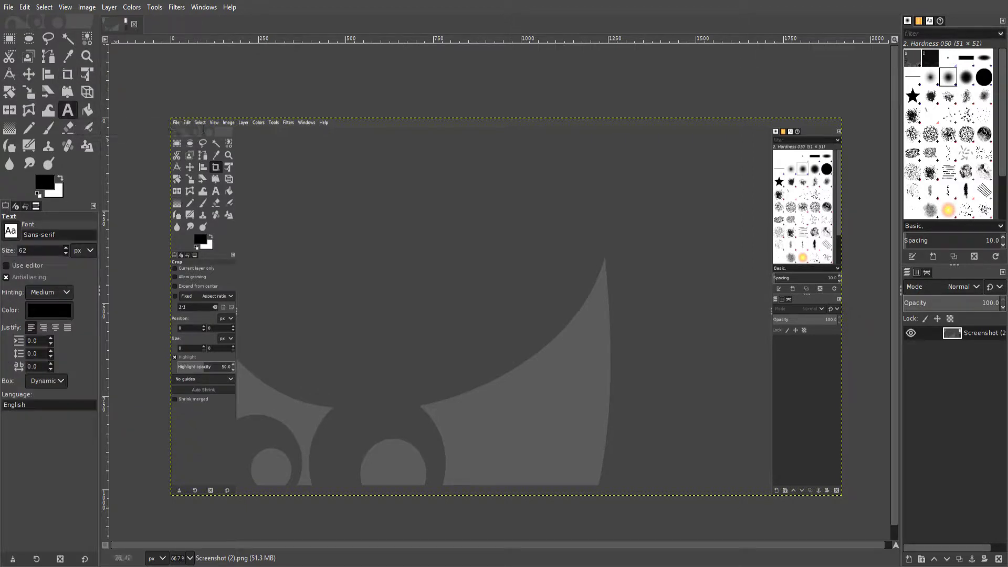
left_click_drag(180, 136, 828, 480)
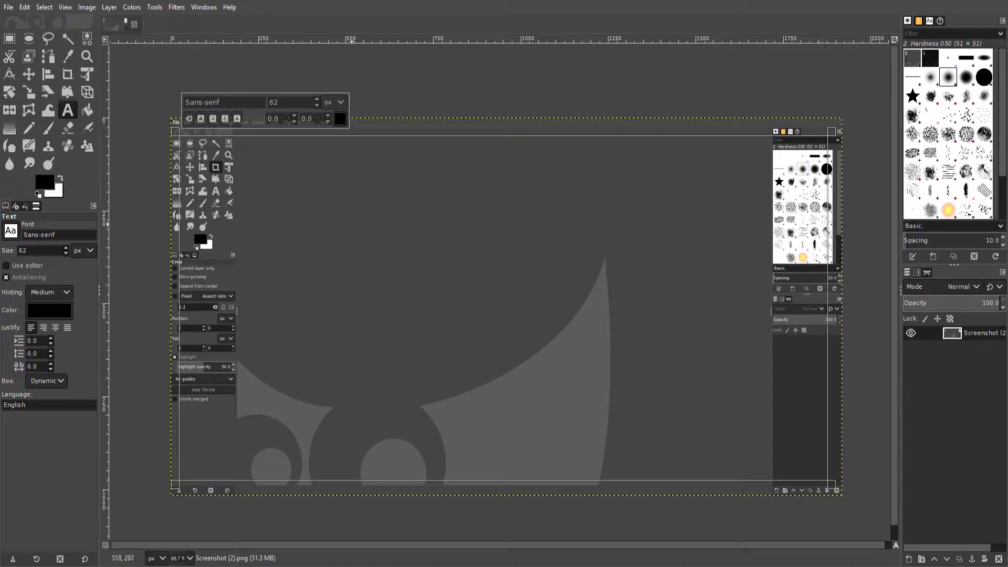
type("Ma")
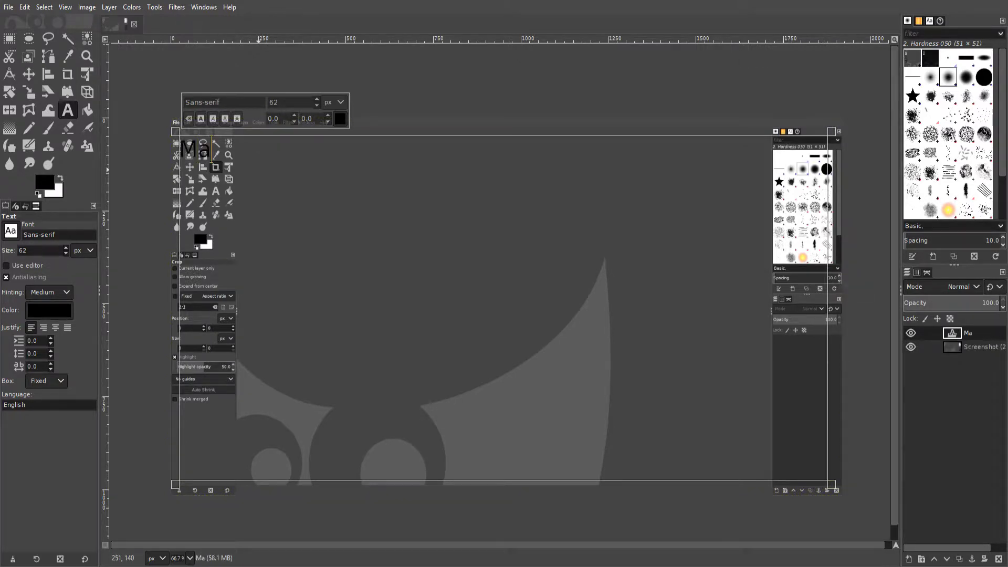
type("king My ")
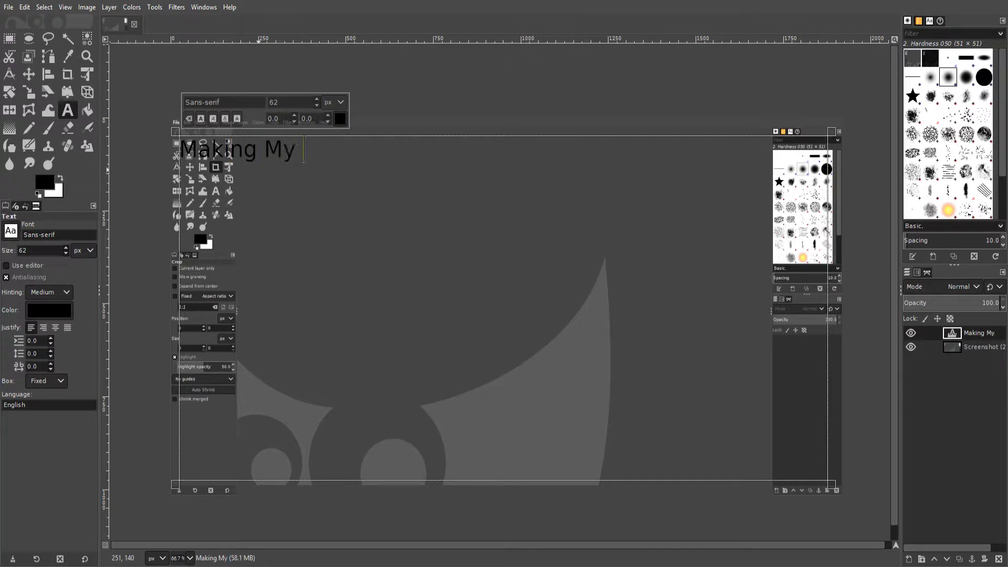
type("Own Th")
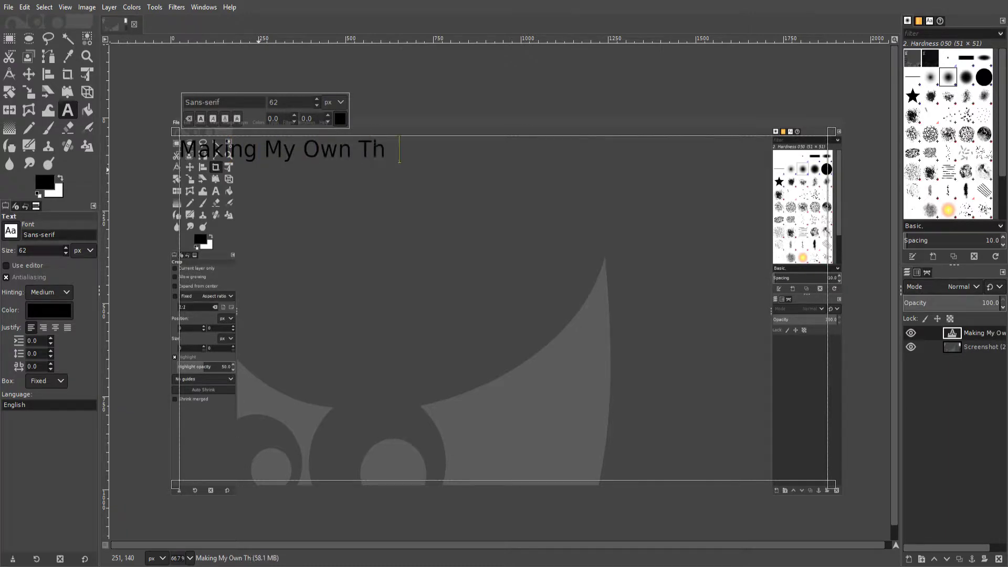
type("umb na")
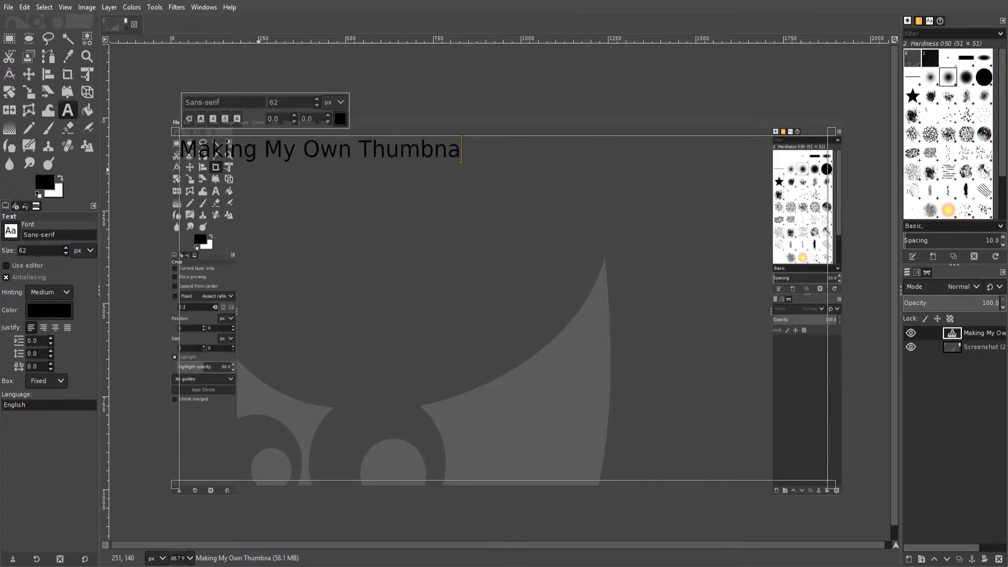
type("ils")
left_click(352, 148)
key("Return")
Select all the title text and switch its size unit to points
key("ctrl+a")
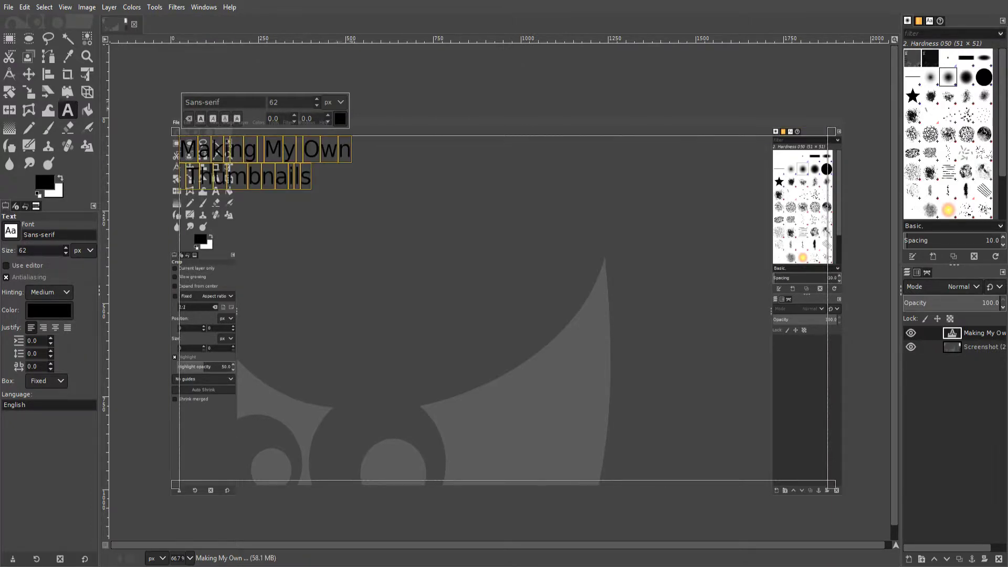
left_click(339, 102)
left_click(335, 149)
scroll(302, 101, "up", 5)
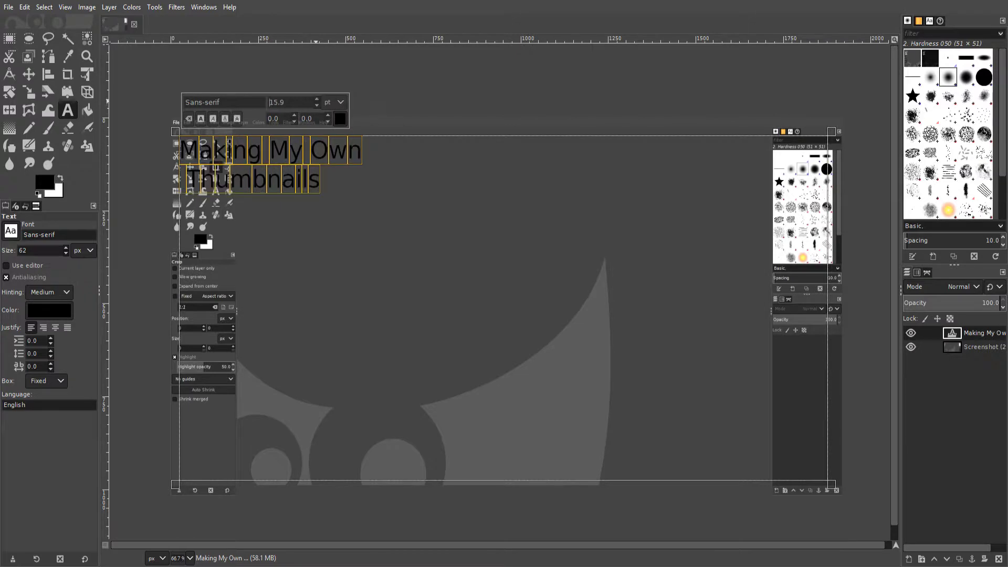
Try text sizes of 80 pt and 60 pt on the whole title
double_click(302, 101)
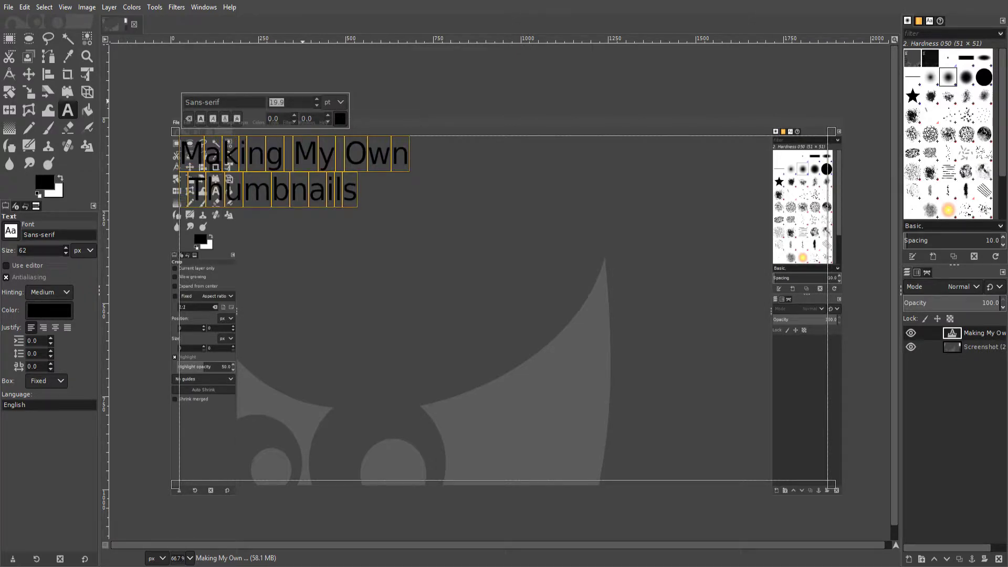
type("80")
key("Return")
double_click(292, 102)
type("60")
key("Return")
Set the whole title's text size to 50 pt
double_click(291, 102)
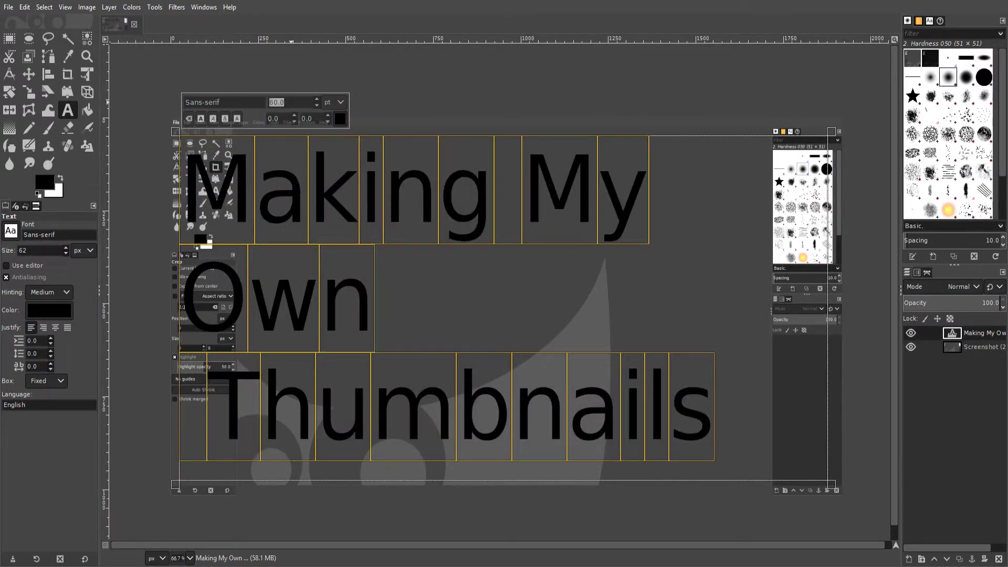
type("50")
key("Return")
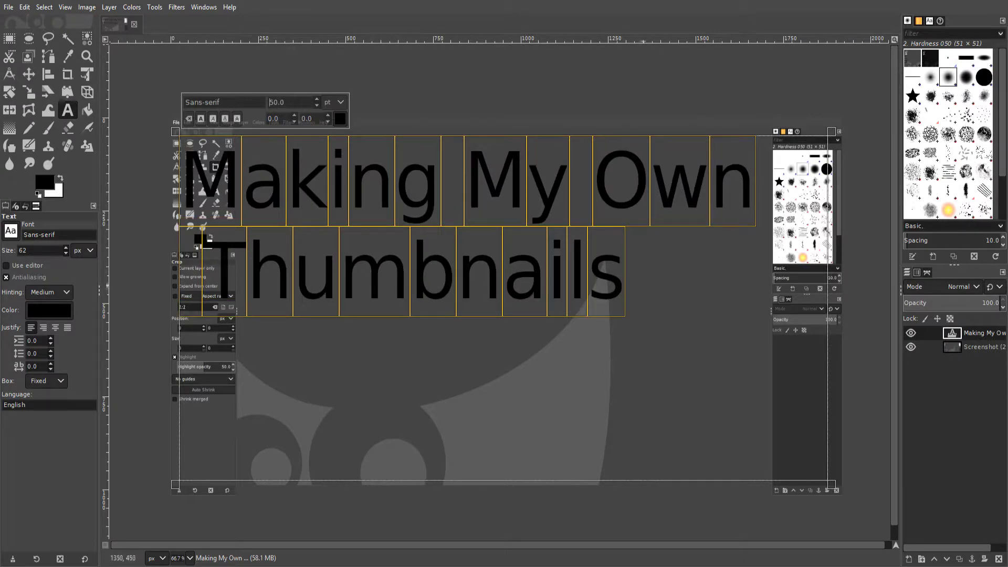
Insert an empty line between "Making My Own" and "Thumbnails"
left_click(711, 180)
key("Right")
key("Return")
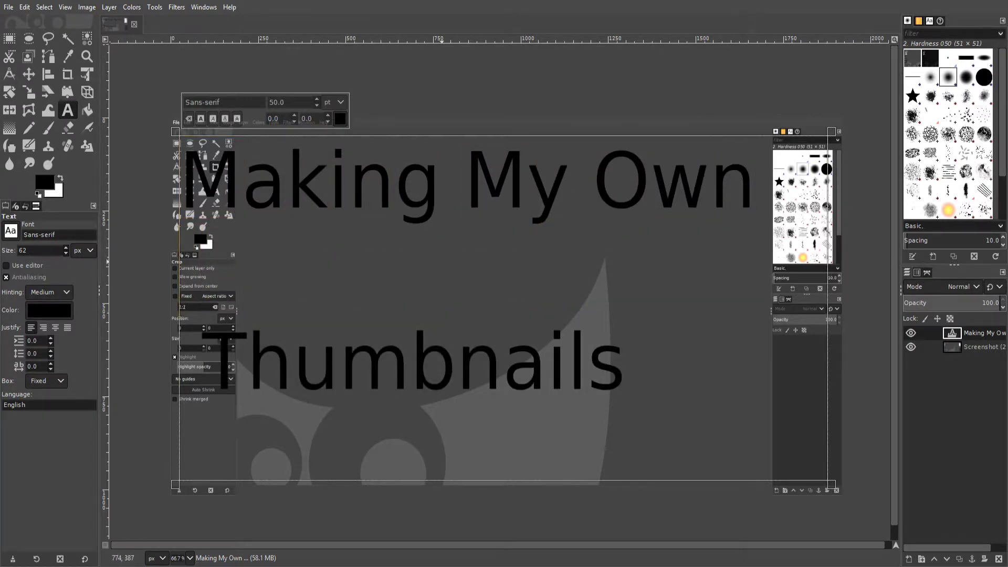
left_click(264, 101)
triple_click(263, 101)
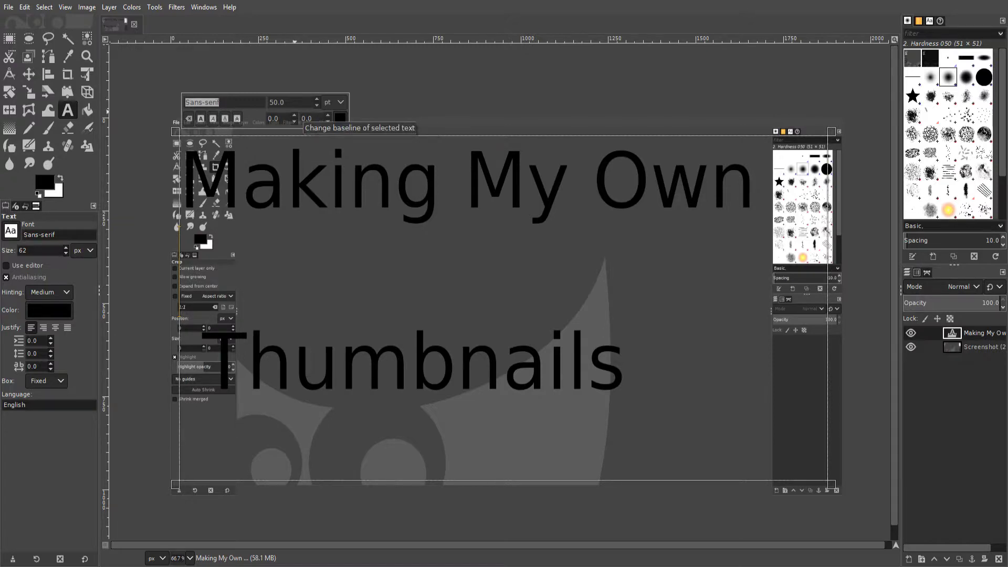
left_click(340, 117)
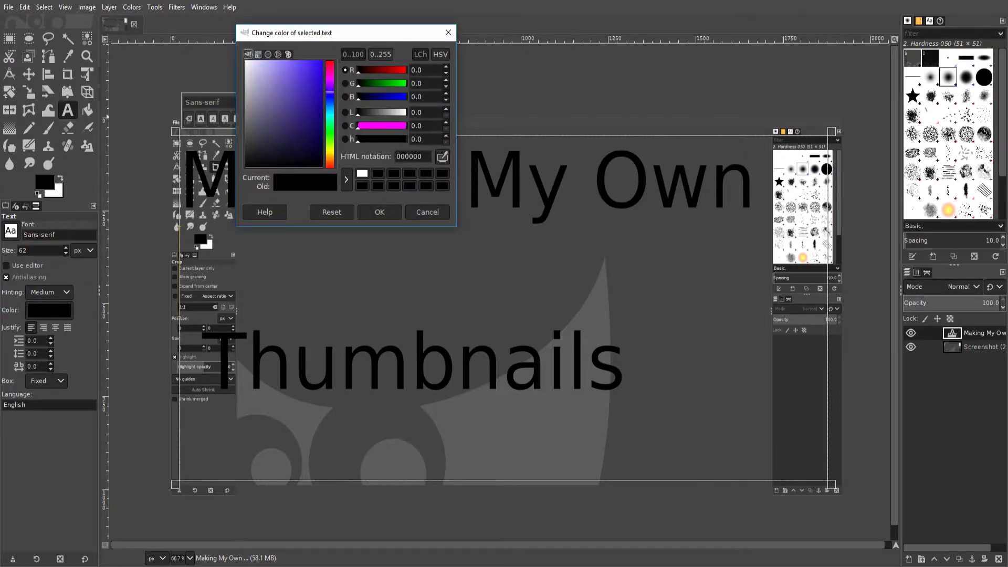
left_click(380, 213)
key("ctrl+a")
left_click(340, 118)
left_click(379, 212)
left_click(560, 214)
Recolour the whole title text light green
key("ctrl+a")
left_click(340, 118)
left_click_drag(359, 97, 396, 97)
left_click_drag(392, 84, 402, 83)
left_click_drag(400, 139, 368, 139)
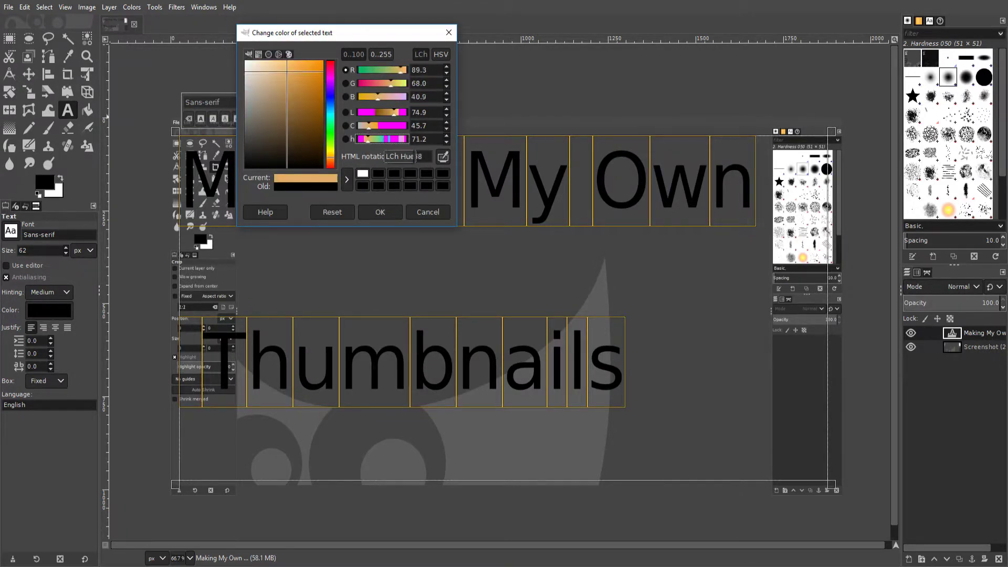
left_click(380, 212)
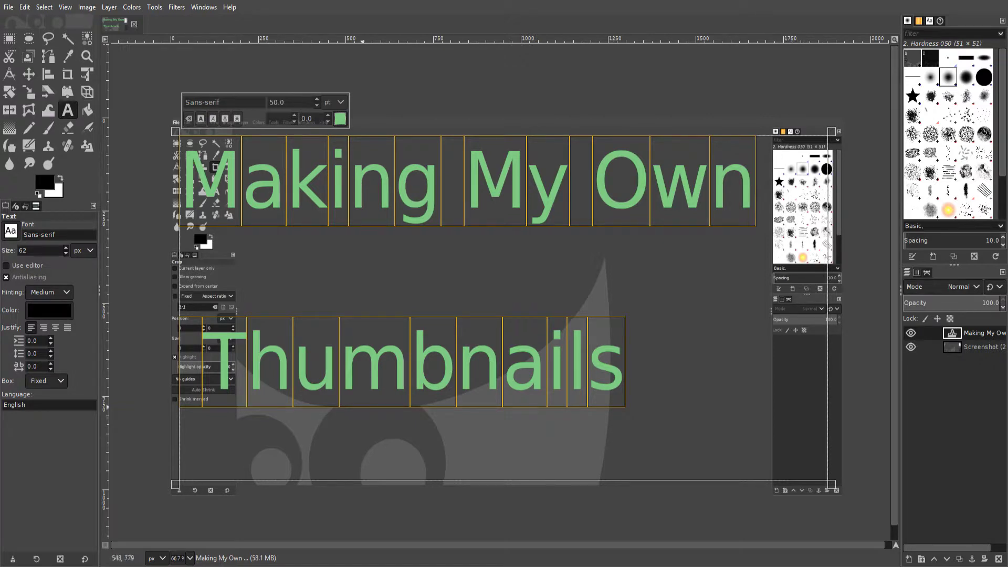
left_click_drag(203, 362, 604, 362)
right_click(580, 362)
left_click_drag(411, 364, 634, 367)
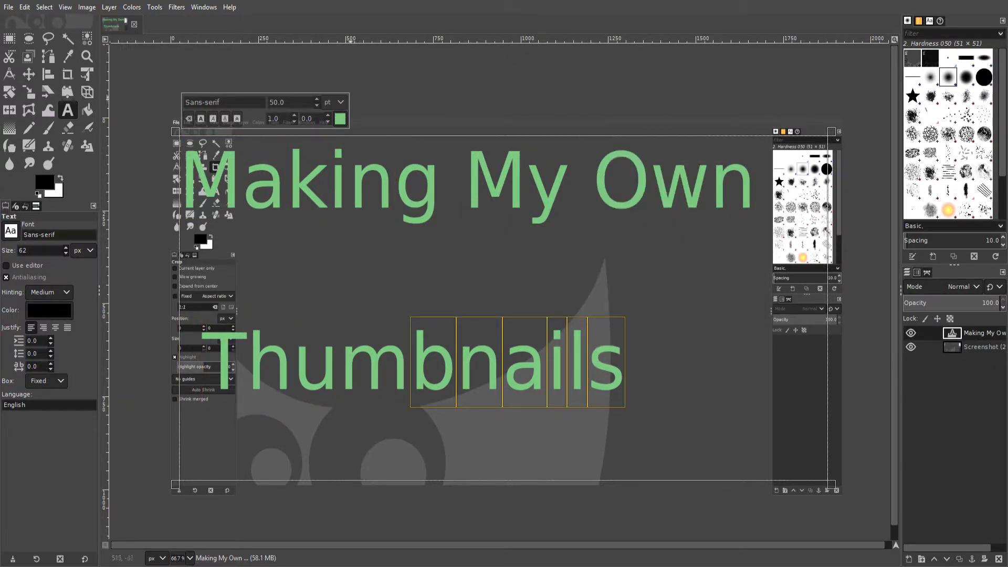
left_click_drag(350, 102, 403, 103)
left_click_drag(356, 68, 409, 69)
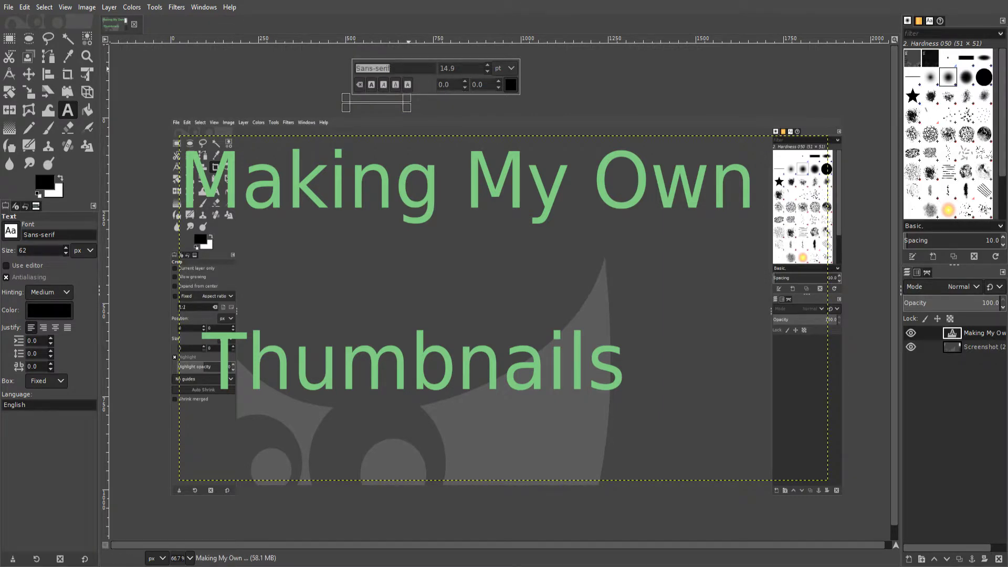
Insert an empty line above the title and indent "Making My Own" and "Thumbnails" with spaces
left_click(204, 347)
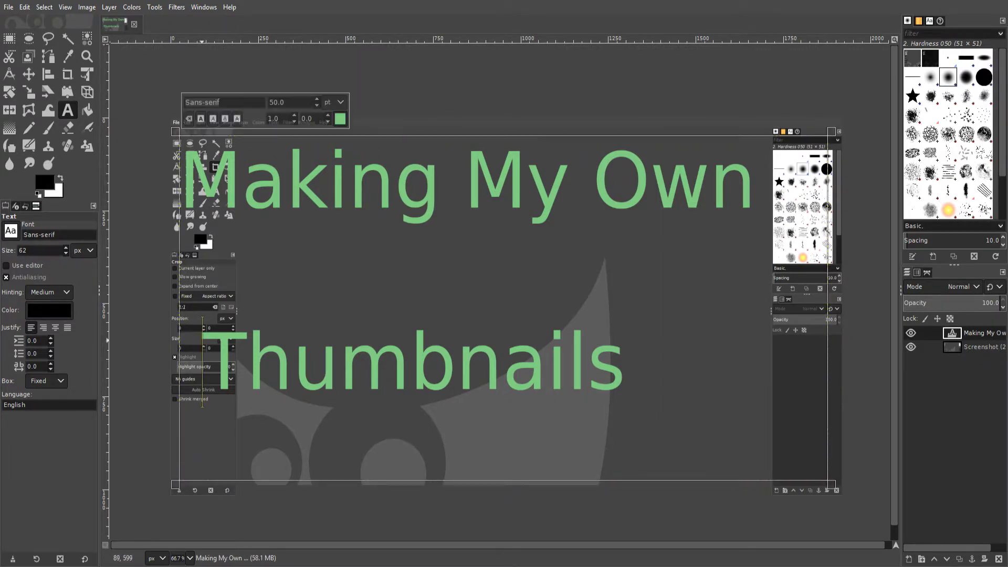
left_click(190, 182)
key("Return")
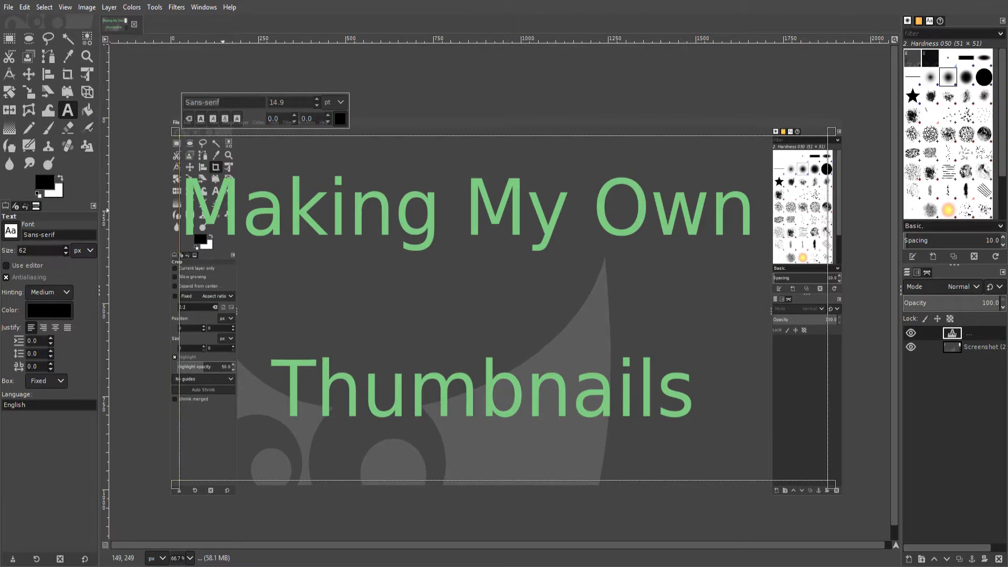
left_click(271, 388)
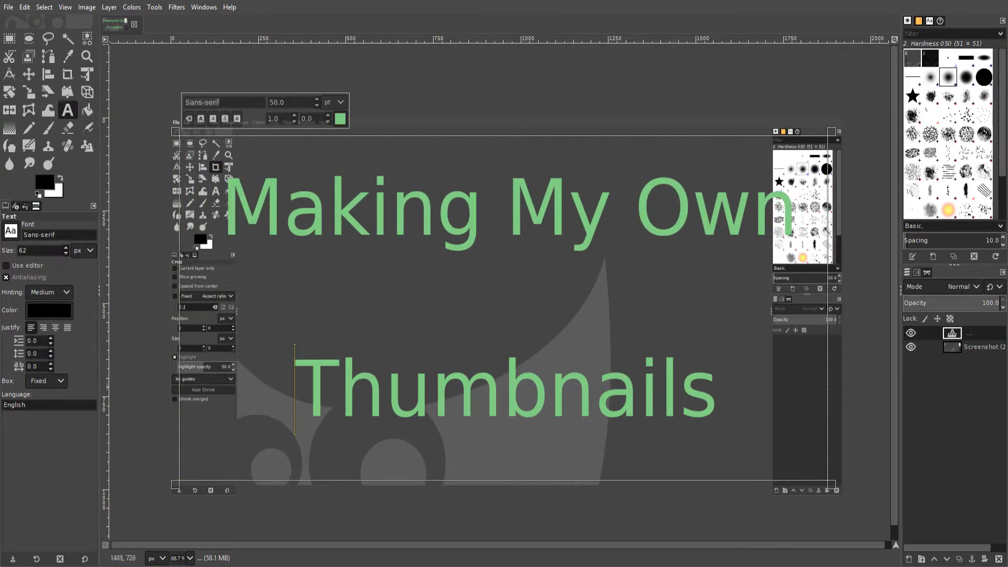
Set the whole title's text size to 52 pt
mouse_move(574, 282)
left_mouse_down()
mouse_move(561, 244)
mouse_move(575, 276)
left_mouse_up()
left_click_drag(267, 90, 226, 63)
left_click(283, 198)
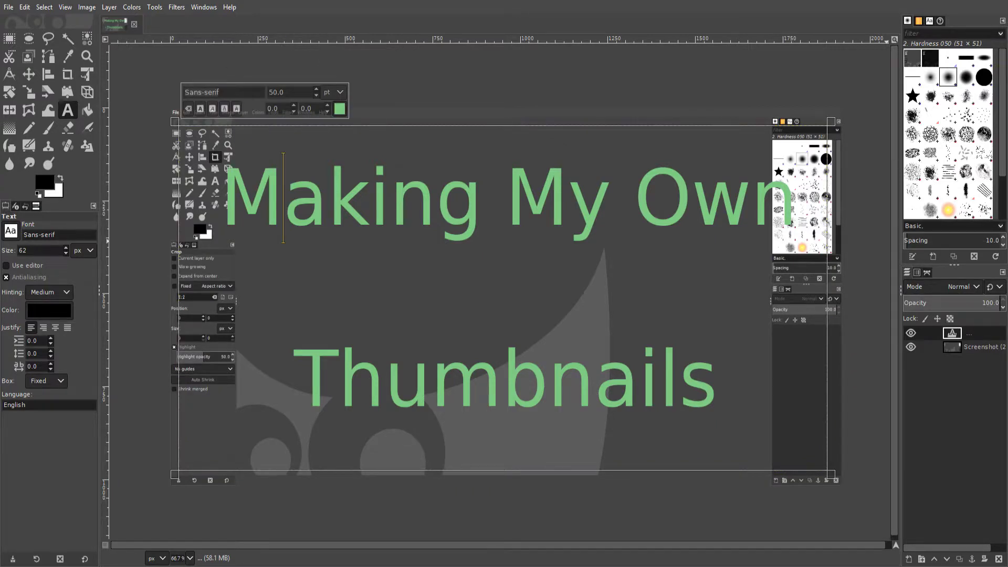
left_click_drag(718, 378, 223, 197)
left_click(316, 89)
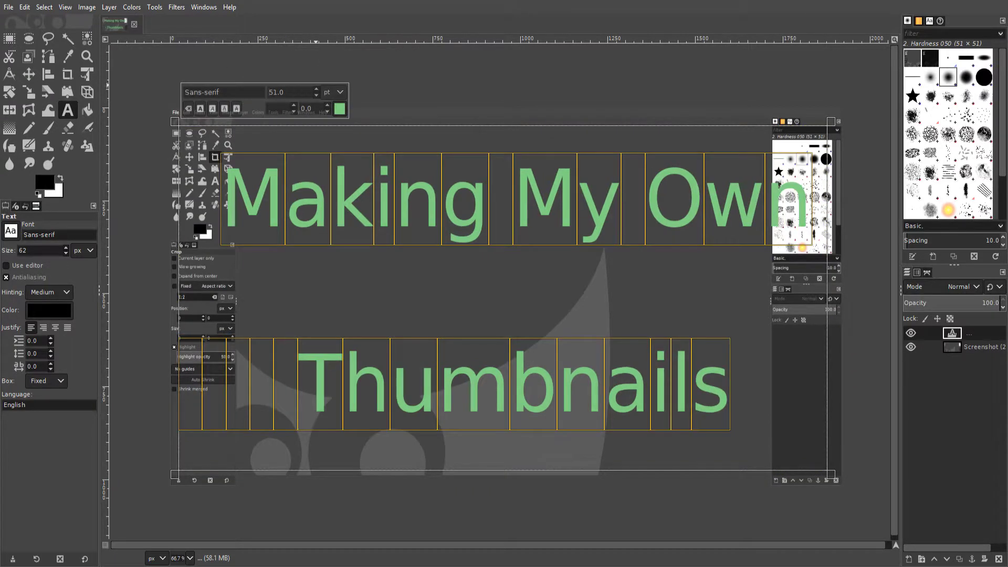
left_click(316, 89)
left_click(315, 89)
left_click(316, 95)
left_click(749, 376)
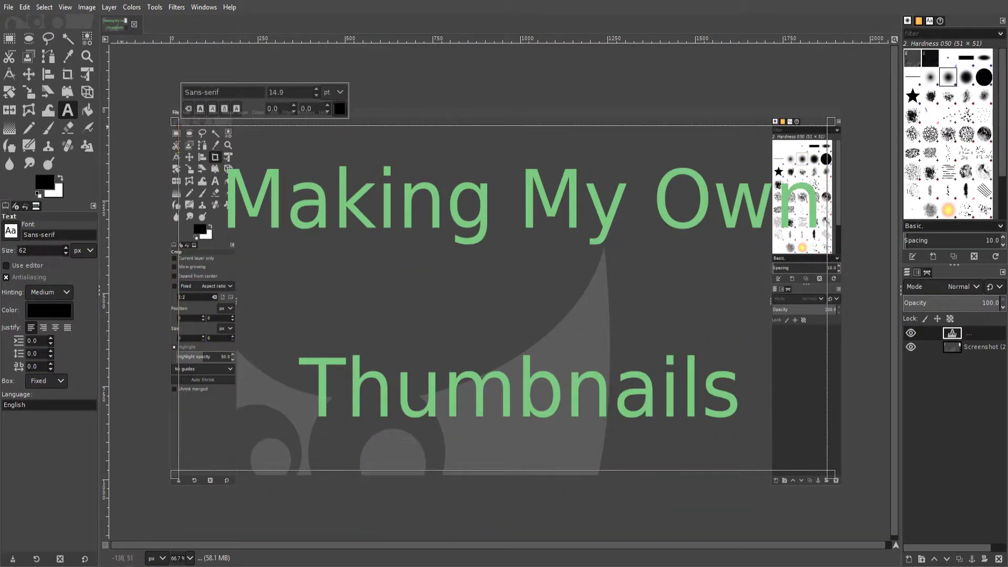
Enlarge the text box on all four sides and set the whole title's text size to 60 pt
left_click_drag(472, 127, 448, 87)
left_click_drag(501, 471, 499, 528)
key("ctrl+a")
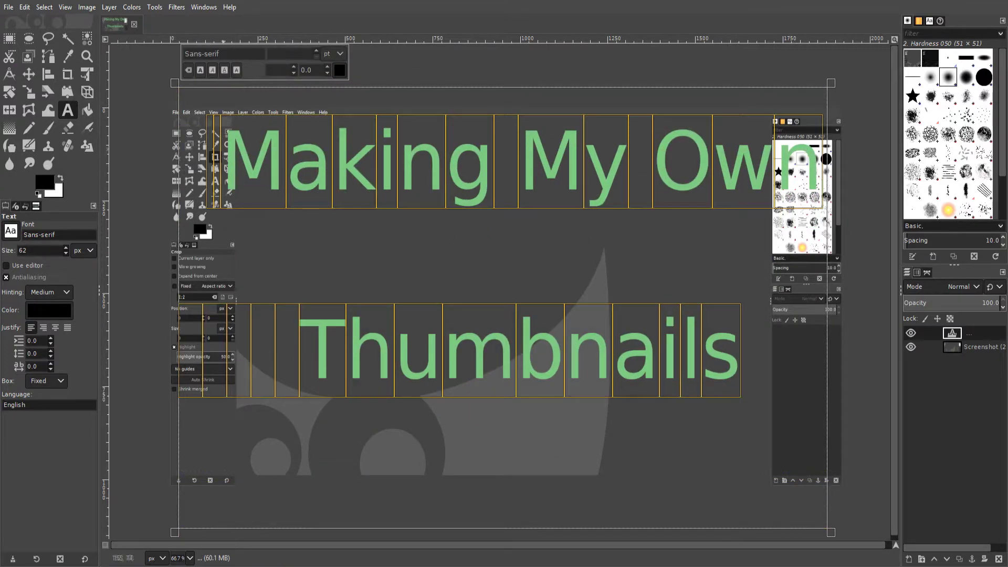
key("Delete")
key("ctrl+z")
left_click_drag(829, 246, 895, 246)
left_click_drag(176, 263, 90, 263)
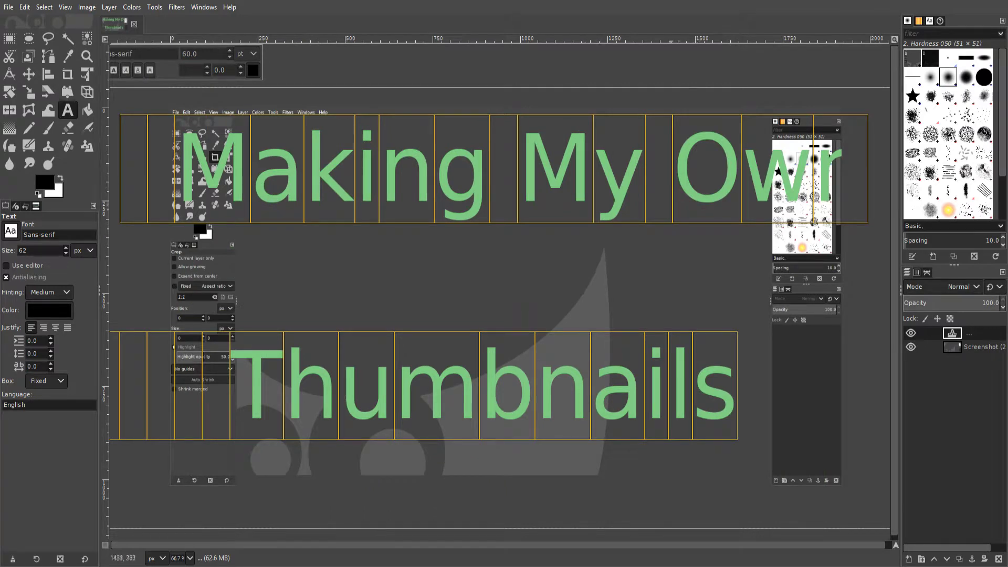
Shorten the indent before "Making My Own" and try a kerning of -50 on the leading space
left_click(145, 182)
key("BackSpace")
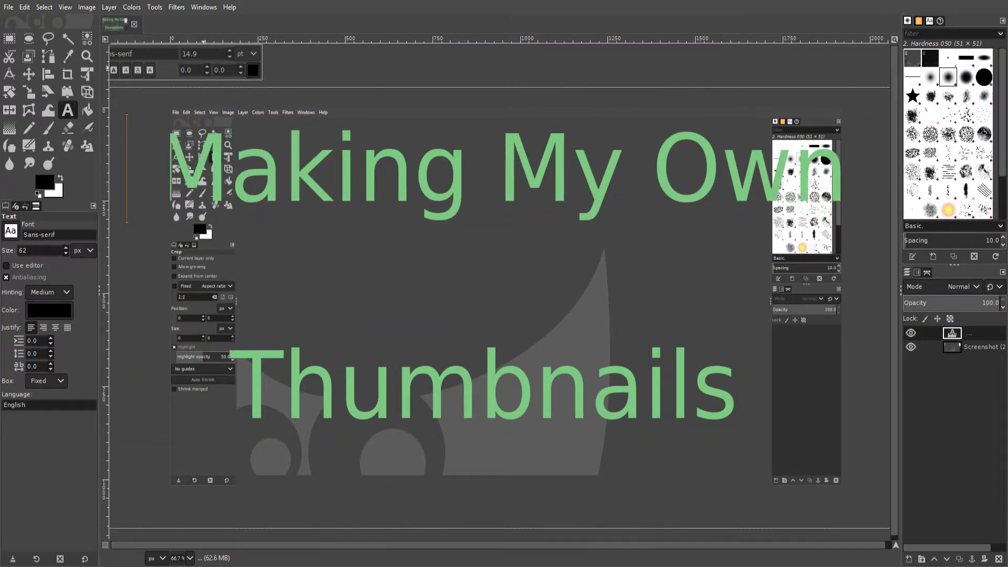
left_click(240, 72)
scroll(225, 70, "down", 20)
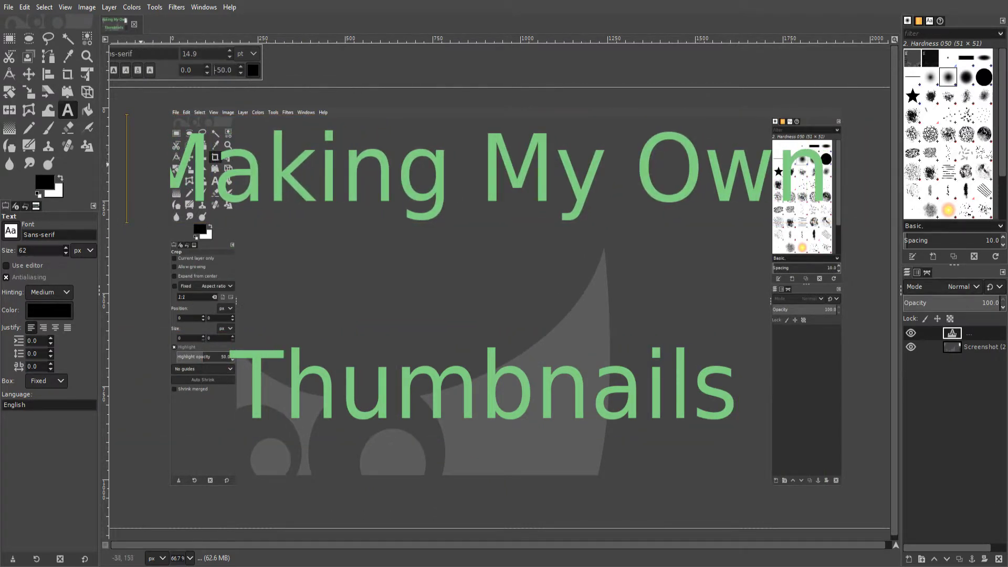
Tighten the kerning of the "Making My Own" line to -16
left_click(240, 72)
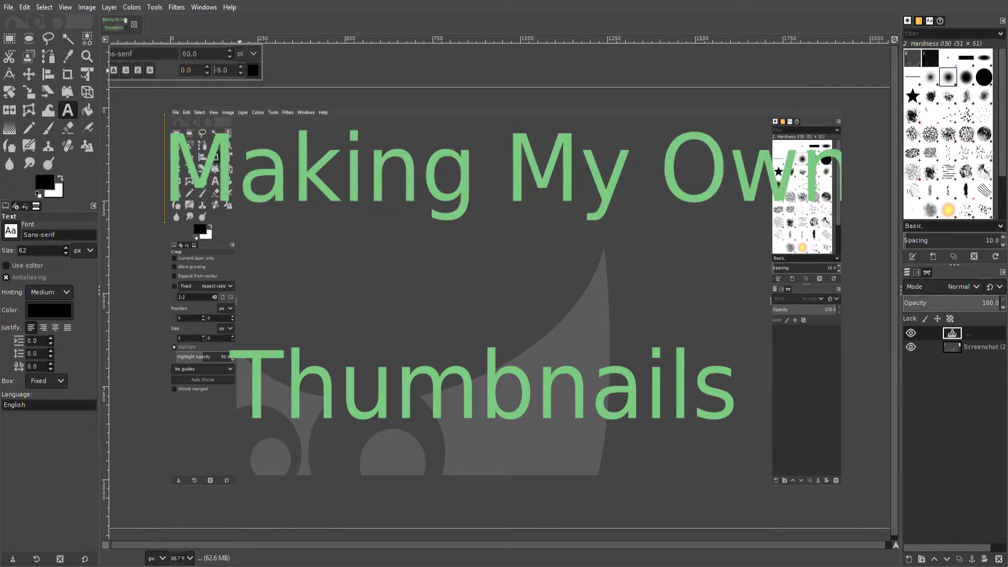
scroll(225, 70, "up", 12)
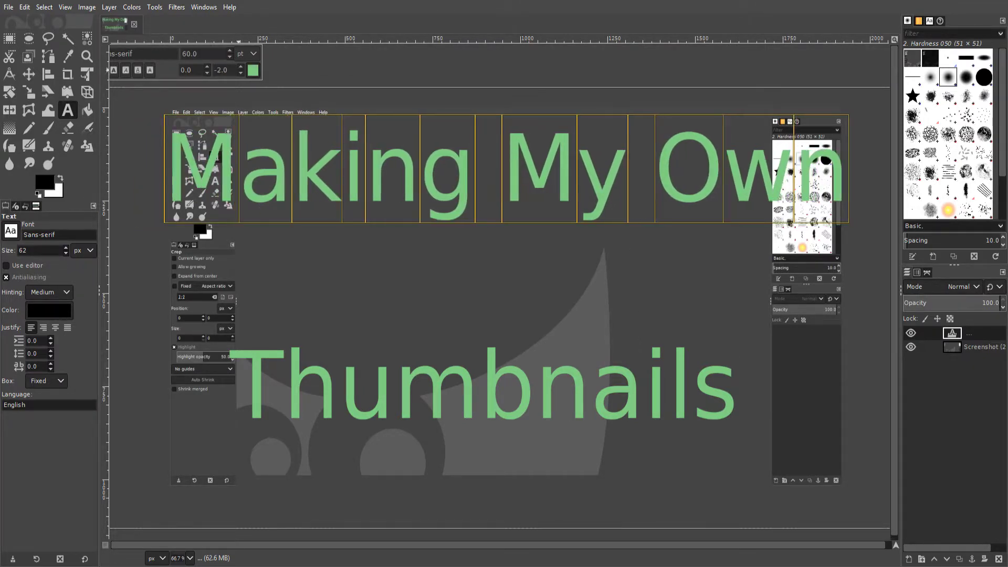
scroll(225, 70, "up", 10)
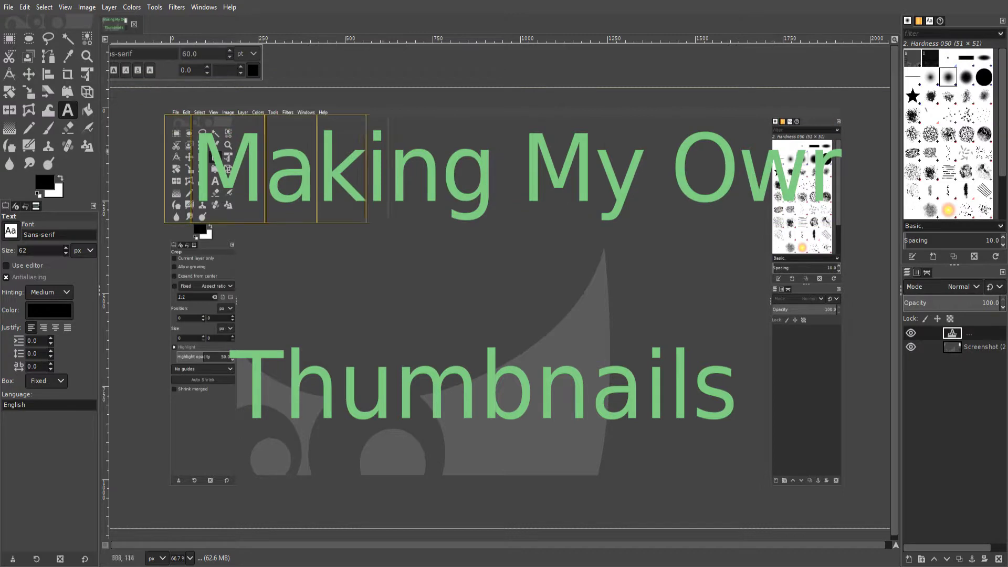
scroll(225, 70, "down", 20)
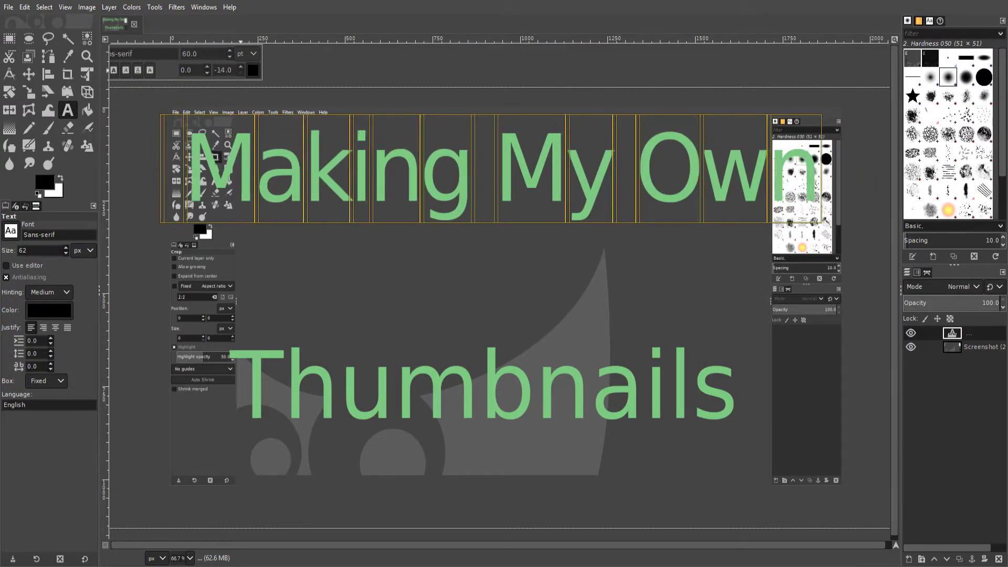
Try shifting the baseline of the word "Thumbnails"
left_click_drag(739, 387, 229, 383)
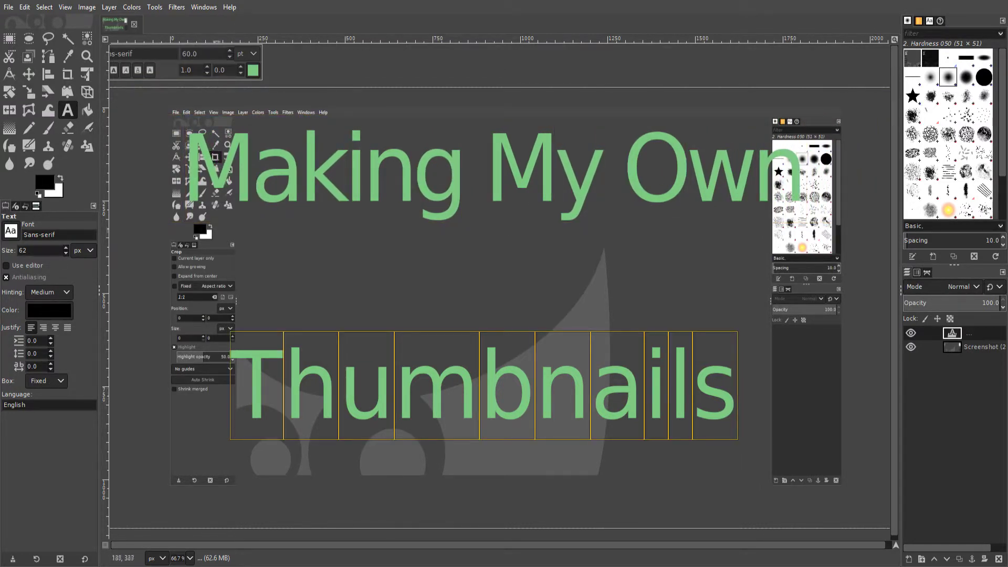
scroll(182, 70, "down", 3)
scroll(181, 70, "up", 2)
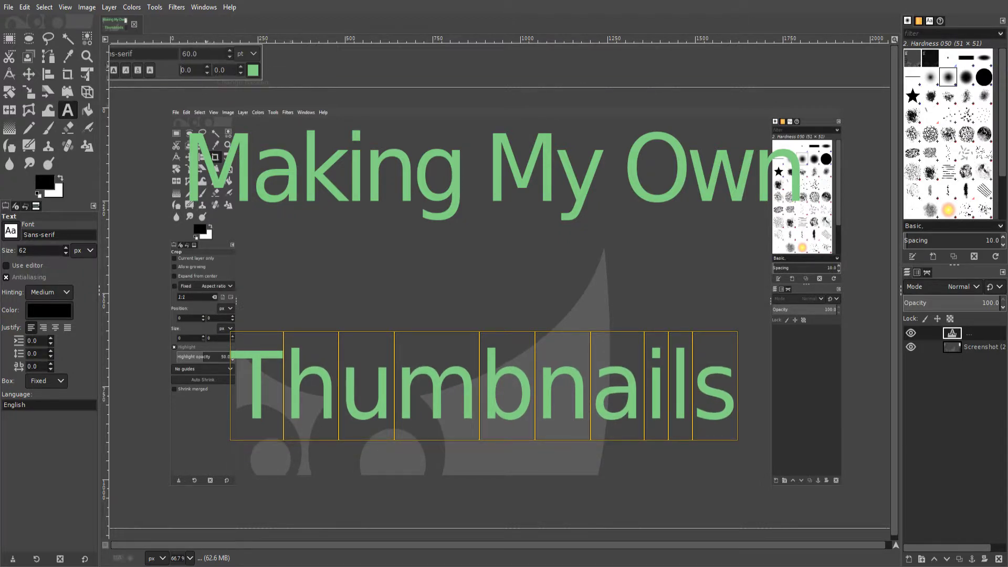
scroll(181, 70, "up", 1)
Delete the empty line and the indent before "Thumbnails" so it sits directly beneath "Making My Own"
left_click(225, 379)
key("BackSpace")
key("BackSpace")
key("BackSpace")
key("BackSpace")
key("BackSpace")
key("BackSpace")
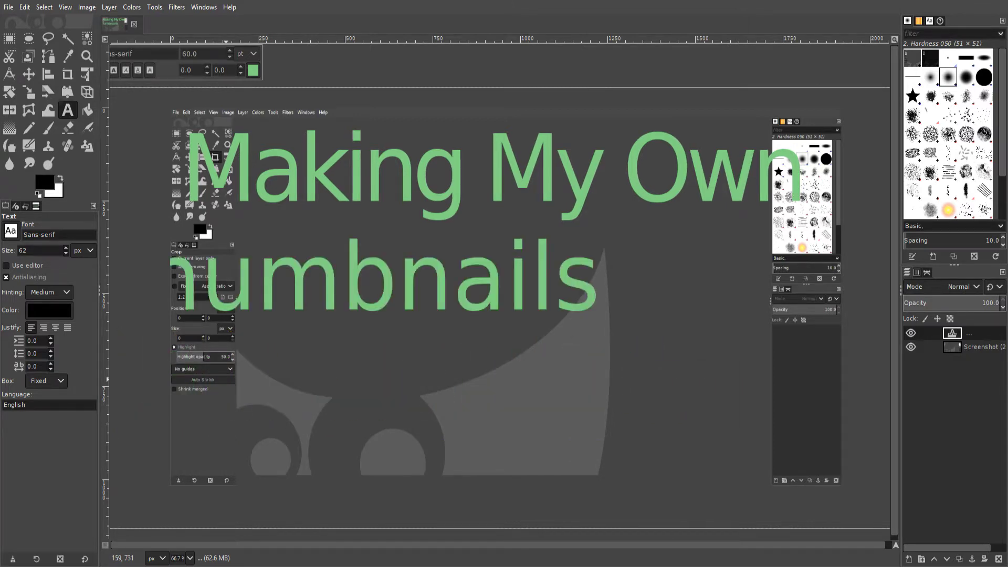
Enlarge "Thumbnails" to 80 pt and shorten the indent in front of it
left_click_drag(736, 279, 229, 278)
double_click(207, 53)
type("80")
key("Return")
left_click(223, 268)
key("BackSpace")
key("BackSpace")
key("BackSpace")
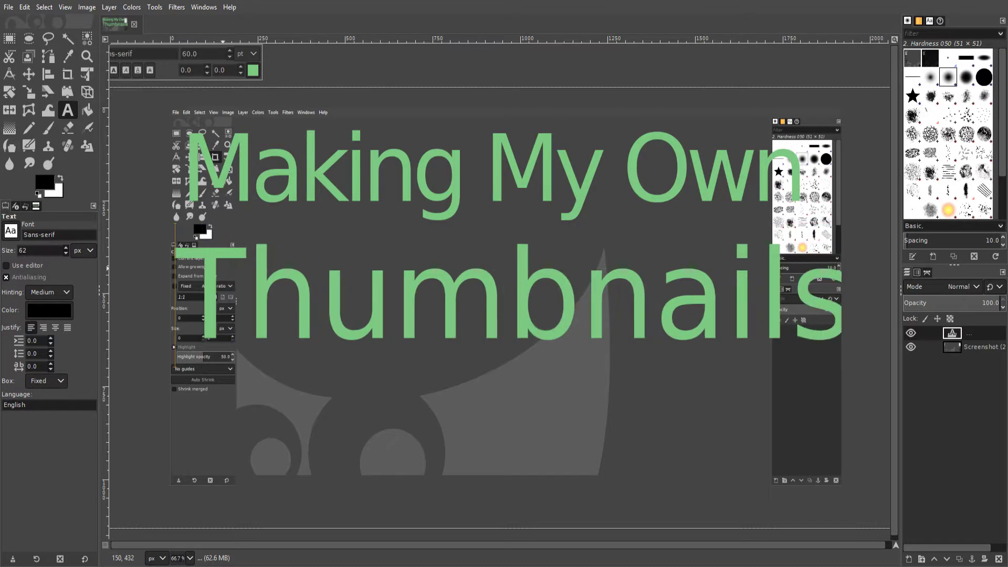
Set the size of "Thumbnails" to 78 pt and shift the whole title slightly down
left_click_drag(195, 269, 834, 294)
double_click(201, 54)
type("78")
key("Return")
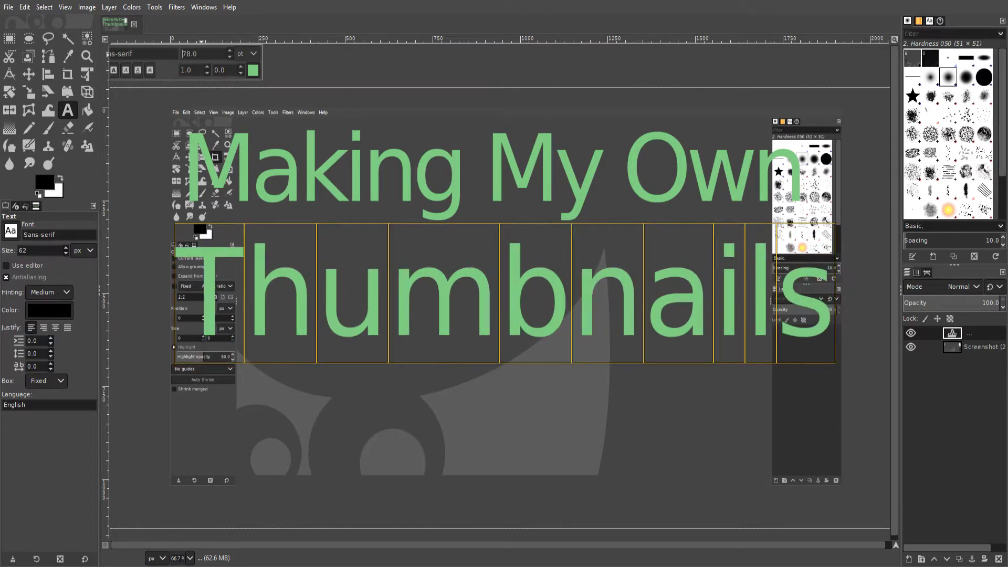
key("ctrl+z")
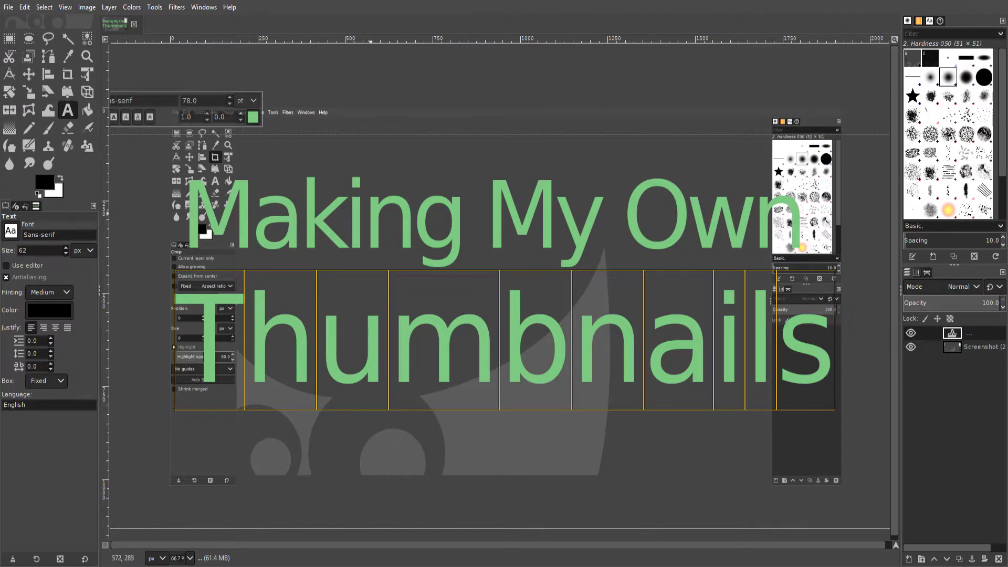
Recolour the word "Thumbnails" red, colour eb2236
left_click(253, 117)
left_click_drag(237, 107, 236, 62)
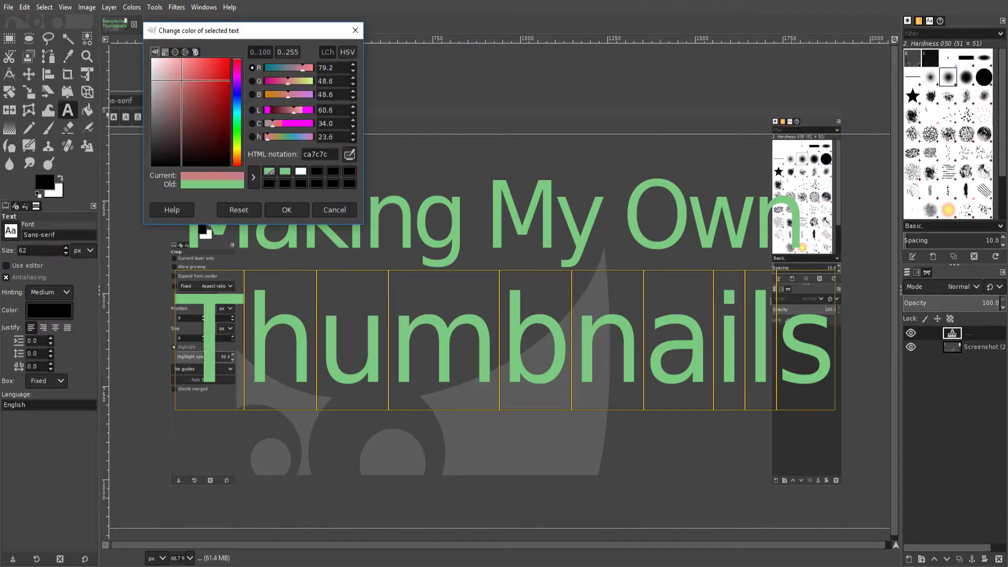
left_click_drag(290, 95, 293, 94)
left_click_drag(311, 137, 289, 137)
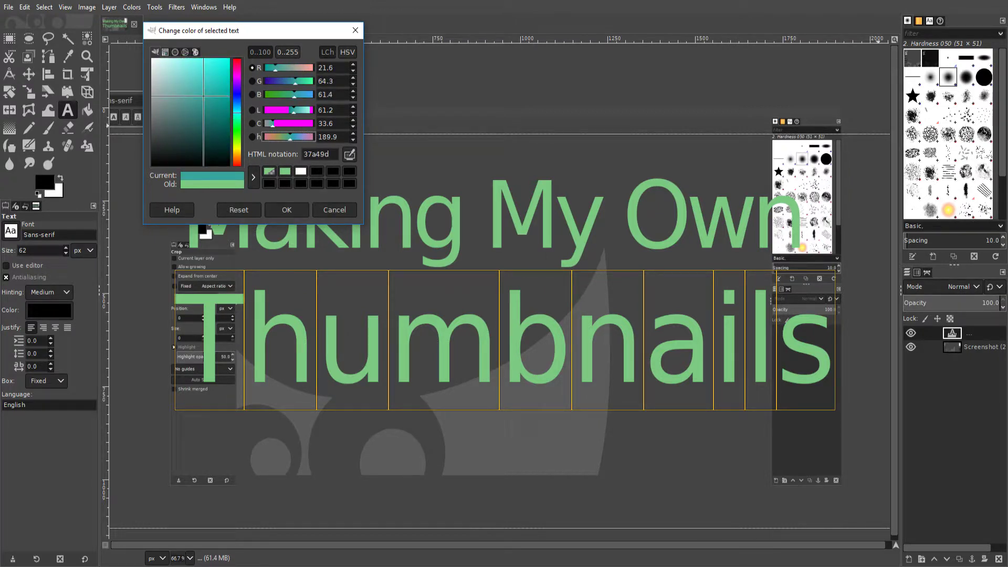
mouse_move(275, 67)
left_mouse_down()
mouse_move(264, 67)
mouse_move(265, 80)
left_mouse_up()
left_click_drag(294, 95, 272, 81)
left_click(286, 209)
Apply the same recently used red to the whole title text
key("ctrl+a")
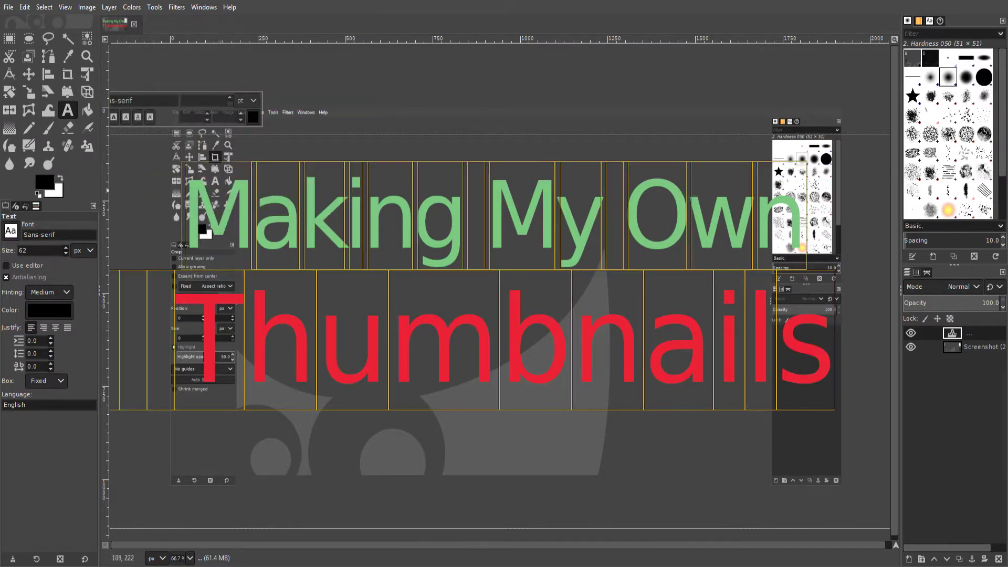
left_click(258, 116)
left_click(277, 173)
left_click(294, 212)
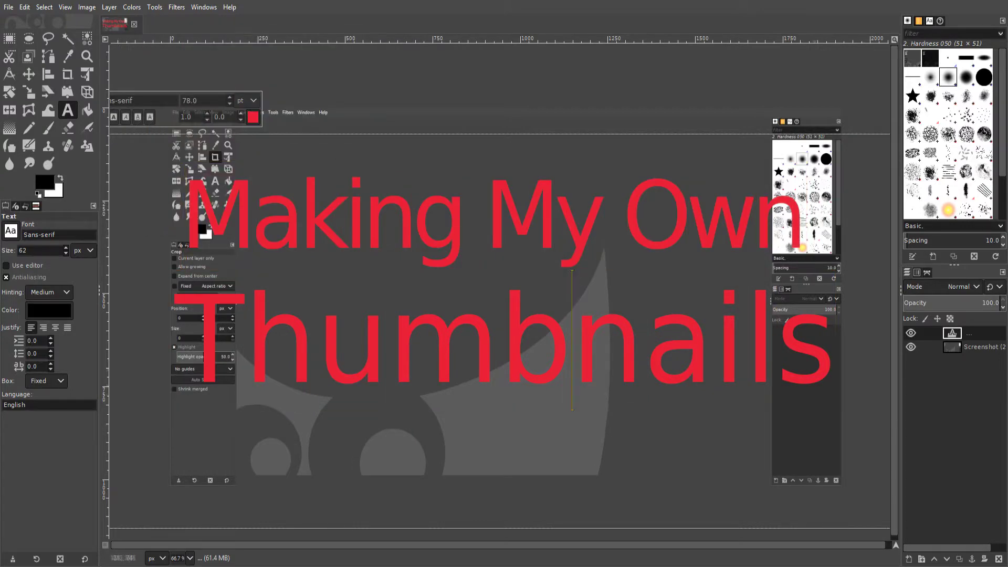
Try bold styling on the whole title
left_click(253, 117)
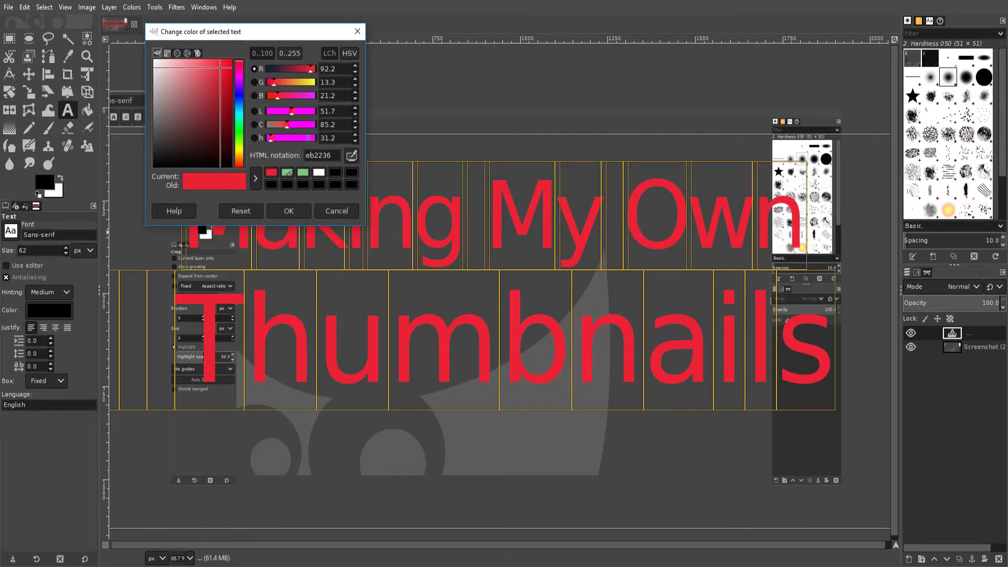
left_click(357, 31)
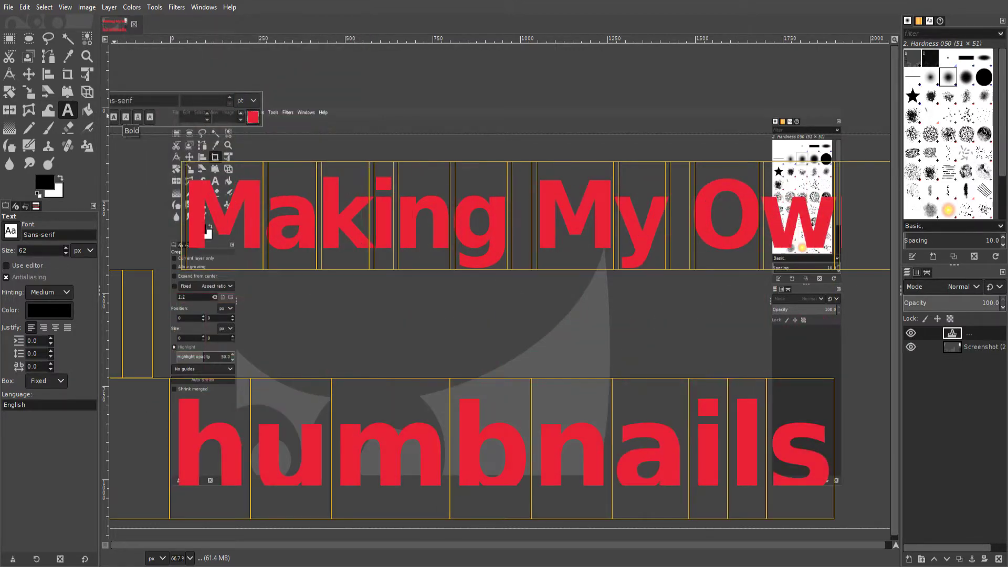
left_click(185, 85)
left_click(257, 210)
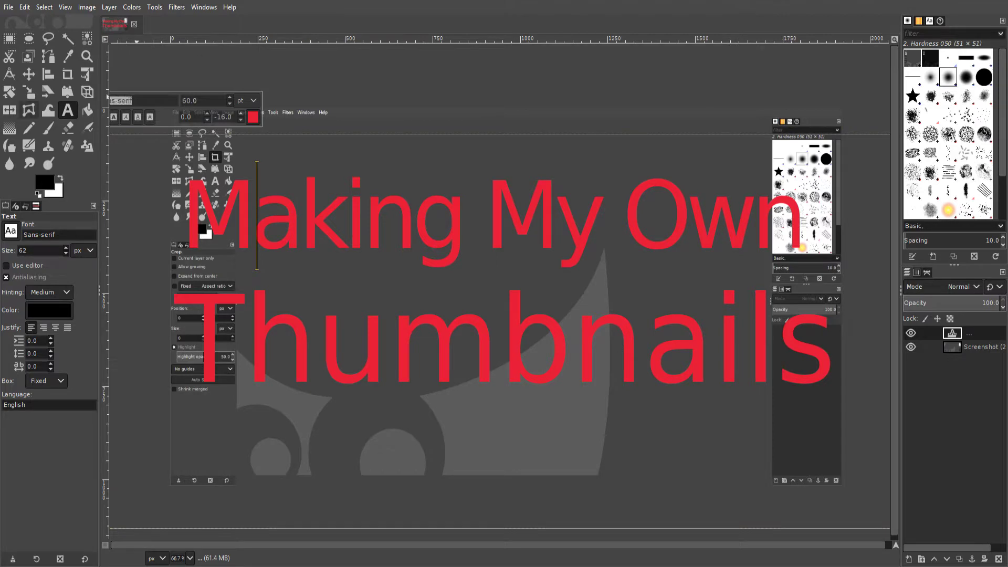
Try the Source Sans Pro Heavy font on the whole title
key("ctrl+a")
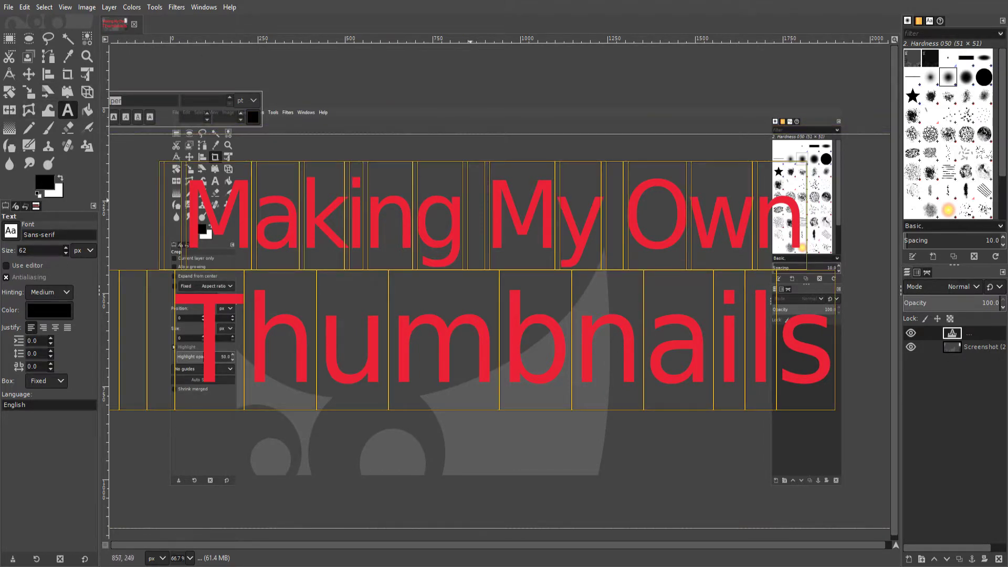
scroll(470, 201, "down", 1)
left_click(225, 115)
scroll(257, 210, "down", 8)
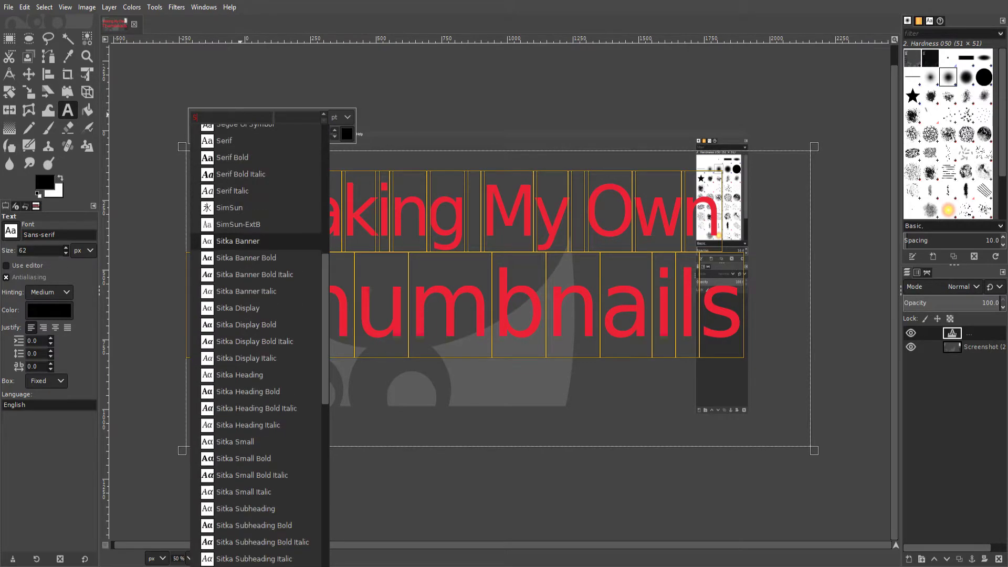
scroll(257, 241, "down", 11)
left_click(256, 410)
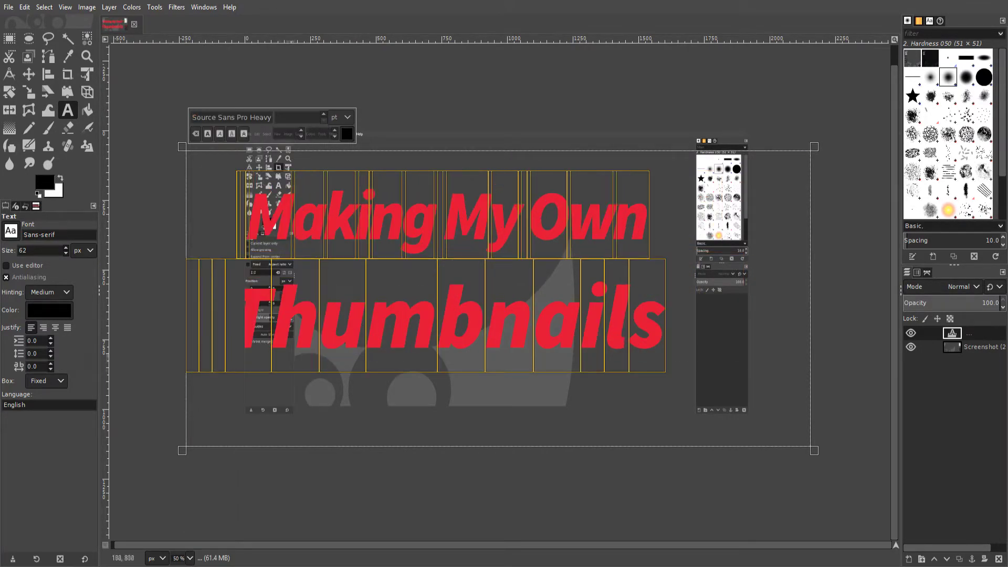
Browse the fonts beginning with C and toggle the title's bold styling
key("ctrl+a")
key("BackSpace")
type("S")
key("BackSpace")
type("C")
scroll(247, 268, "down", 6)
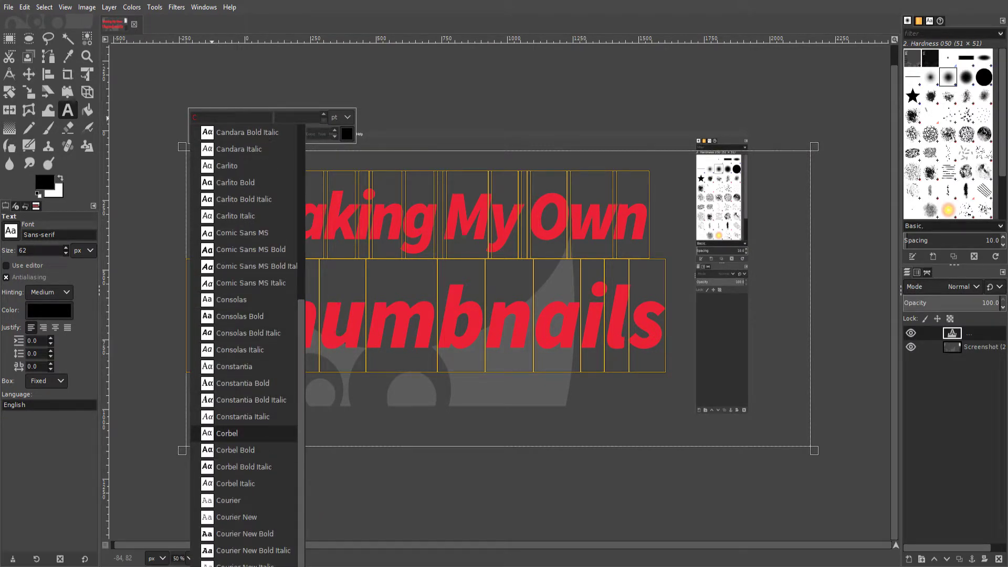
scroll(247, 283, "up", 3)
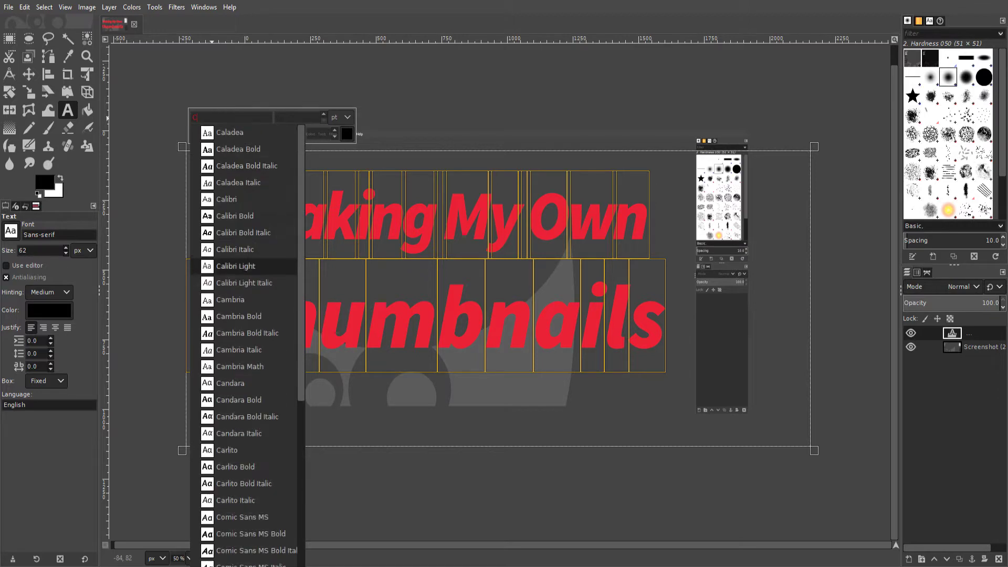
key("Escape")
left_click(209, 133)
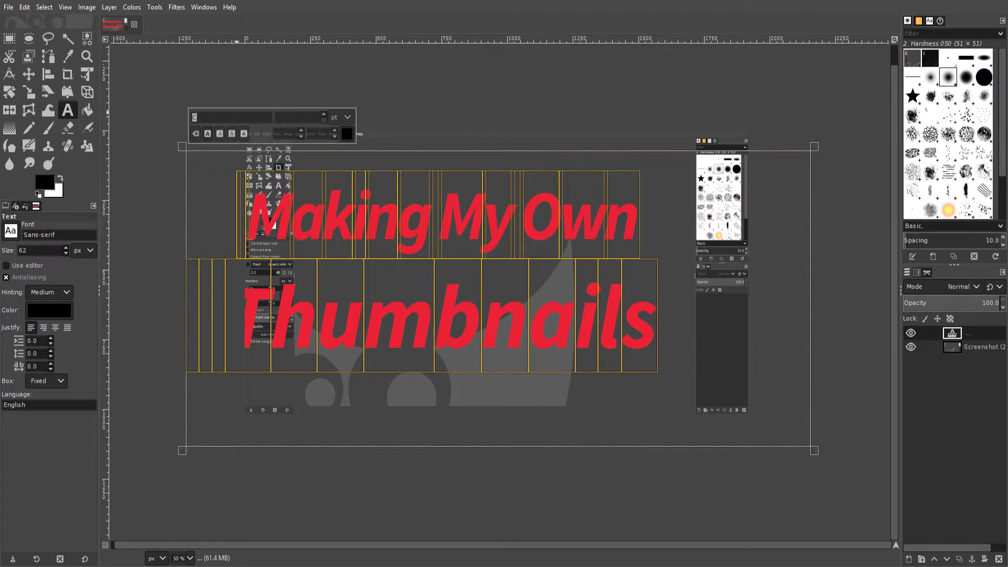
Try the Arial font on the whole title
type("Gothi")
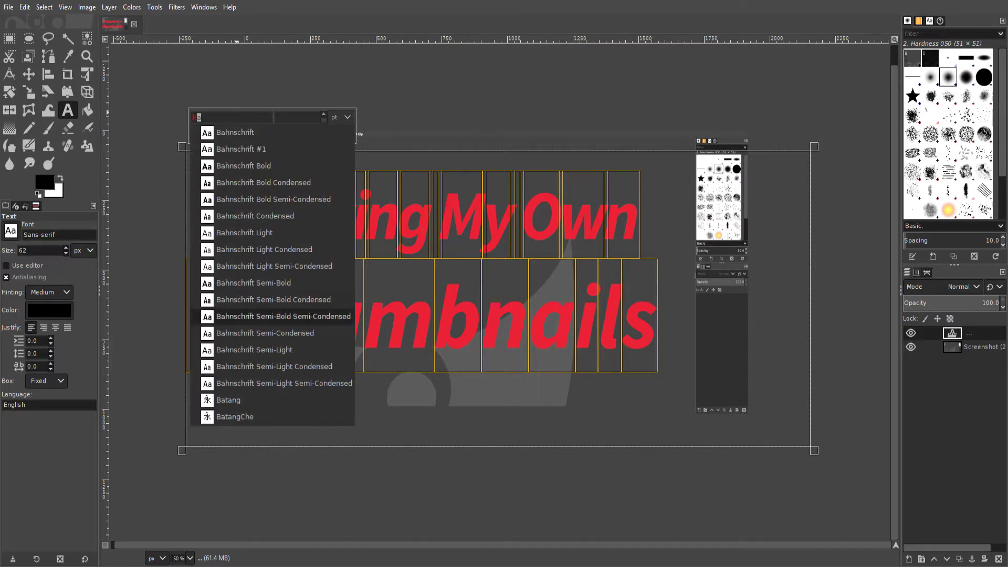
key("BackSpace")
key("BackSpace")
type("B")
key("BackSpace")
key("BackSpace")
type("A")
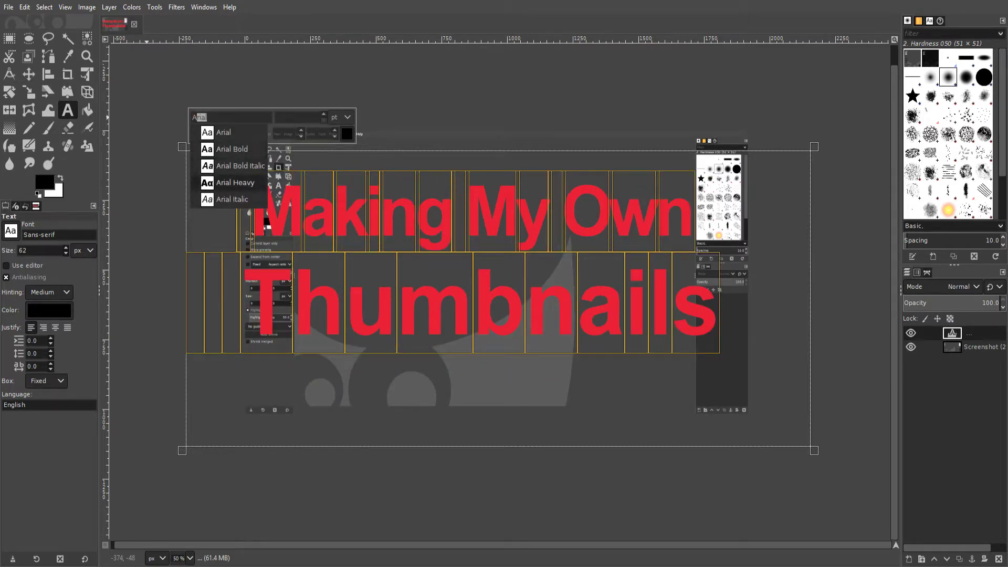
Set the whole title's font to Corbel Bold
key("BackSpace")
type("C")
scroll(247, 166, "down", 6)
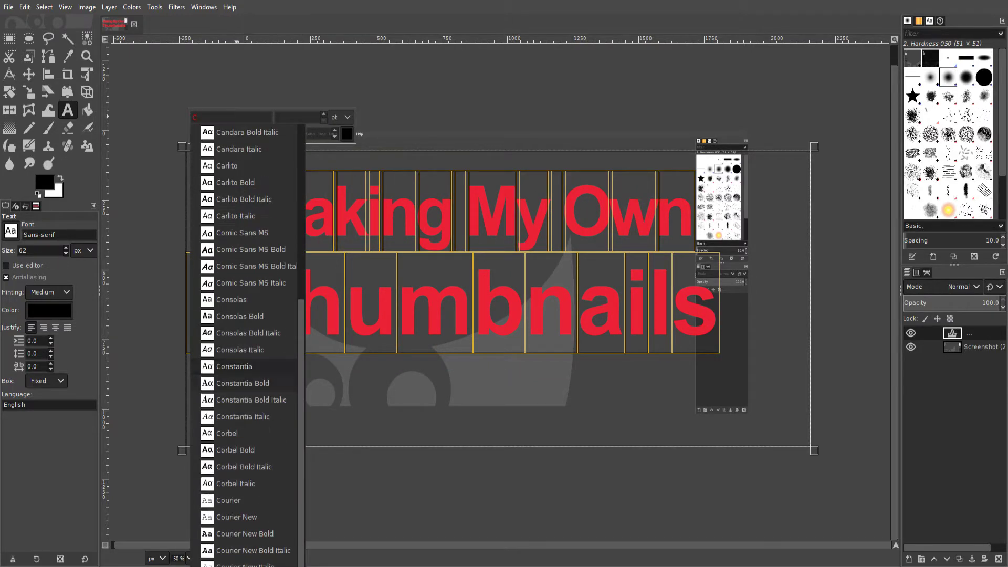
left_click(236, 450)
Move the text box's left edge inward and delete one space in front of "Making"
left_click_drag(185, 202, 224, 206)
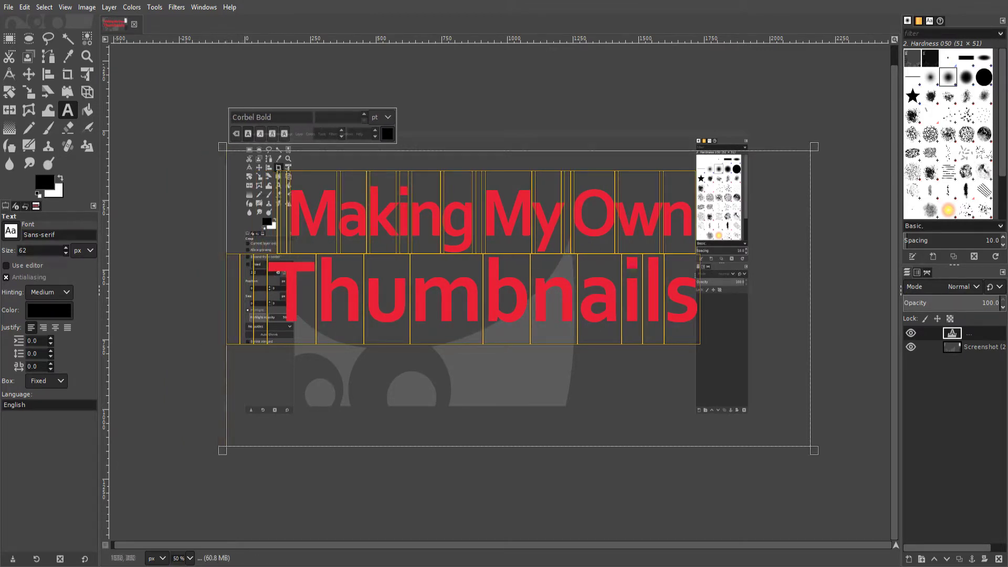
left_click(285, 207)
key("BackSpace")
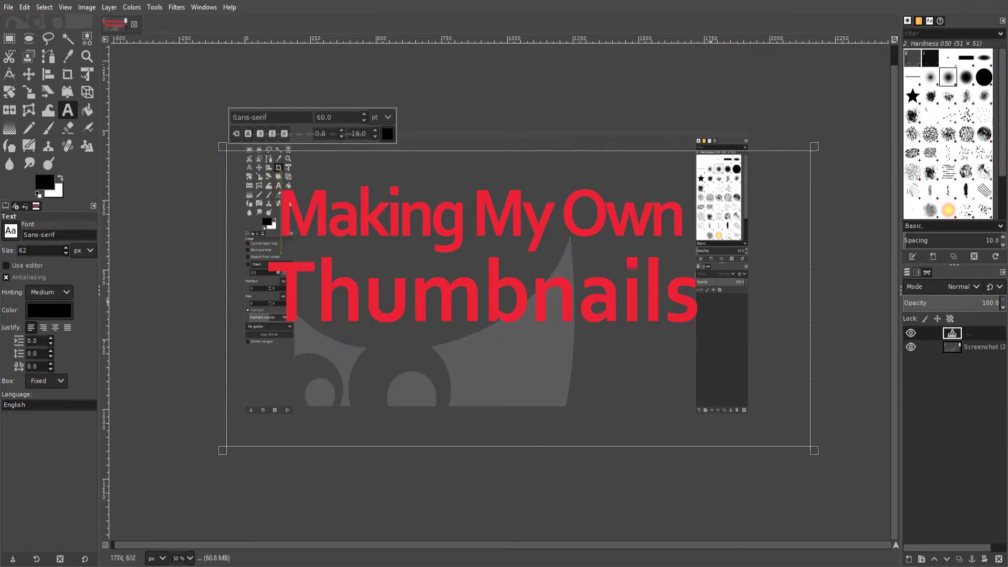
Resize the title's text box so its upper, lower and right edges roughly follow the screenshot's borders
left_click_drag(815, 450, 895, 527)
left_click_drag(218, 141, 108, 68)
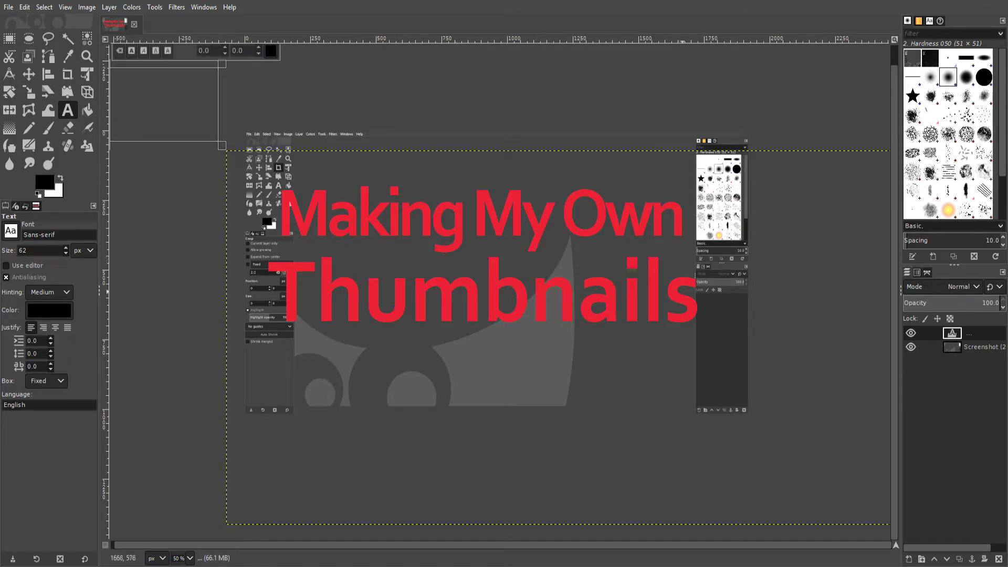
left_click(439, 297)
left_click(689, 297)
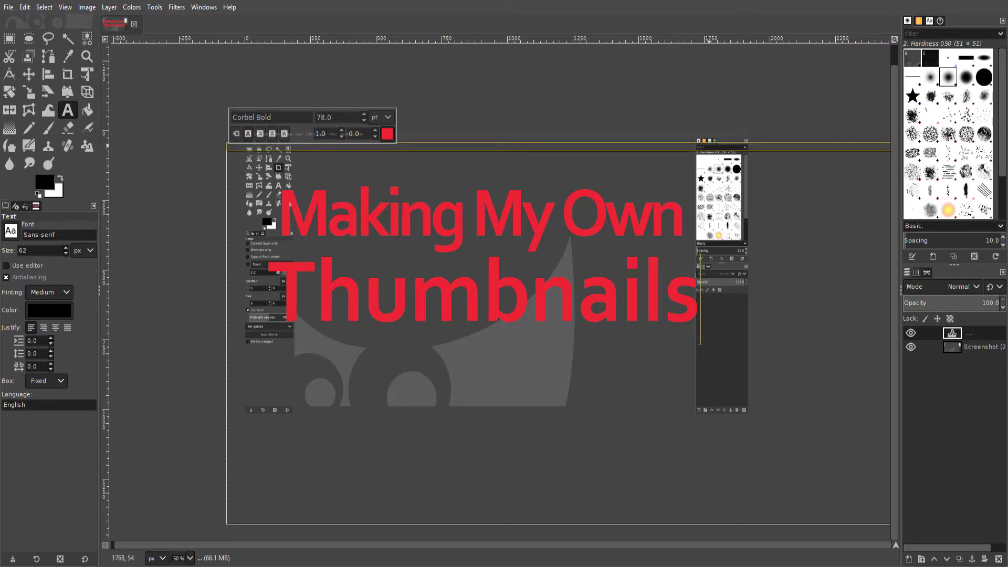
left_click_drag(695, 148, 695, 133)
left_click_drag(590, 525, 591, 404)
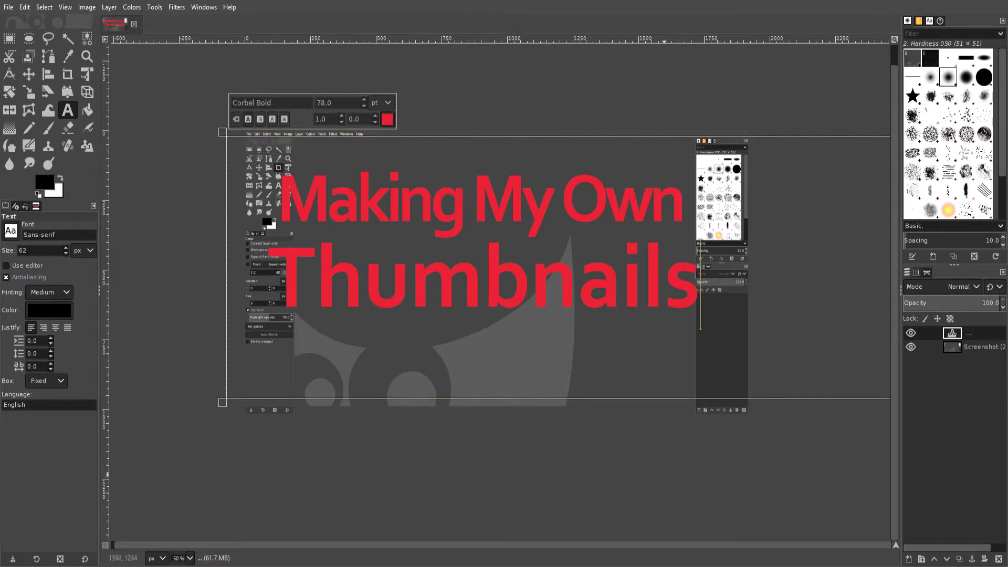
scroll(756, 431, "down", 1, "ctrl")
left_click_drag(885, 328, 729, 328)
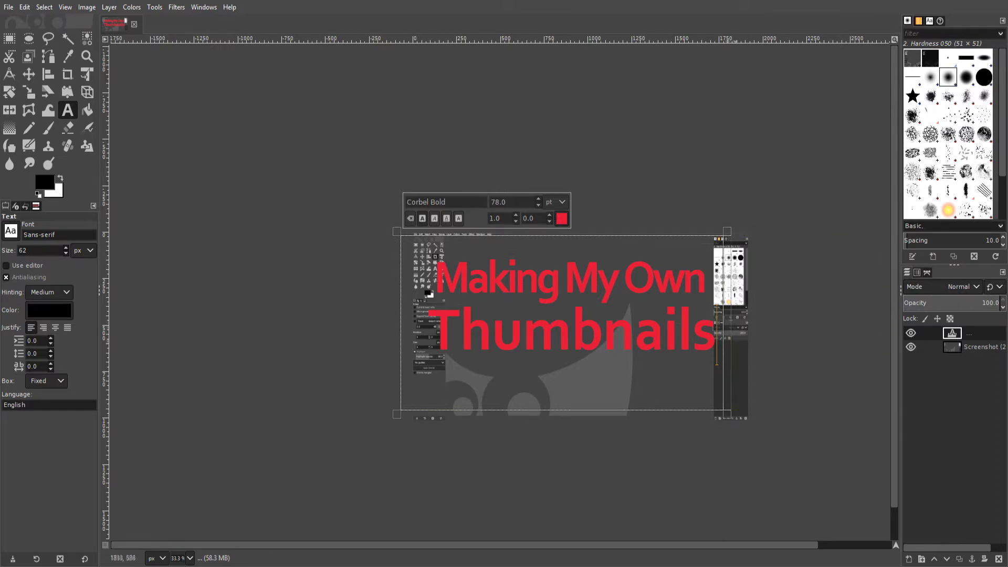
Fine-tune the text box's left edge and lower-right corner around the title
scroll(682, 441, "up", 2, "ctrl")
scroll(619, 391, "down", 1, "ctrl")
left_click(709, 188)
key("Return")
key("BackSpace")
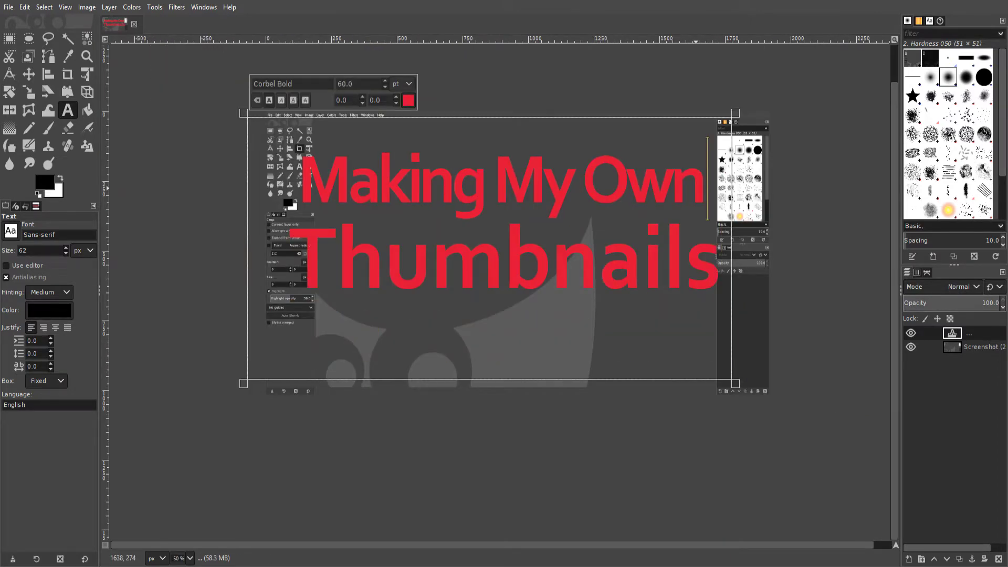
mouse_move(243, 220)
left_mouse_down()
mouse_move(256, 221)
mouse_move(247, 220)
left_mouse_up()
left_click(856, 340)
left_click(659, 116)
left_click(634, 176)
left_click_drag(737, 385, 754, 391)
left_click(163, 161)
left_click(362, 452)
left_click(538, 428)
left_click(151, 244)
left_click(163, 124)
left_click(434, 255)
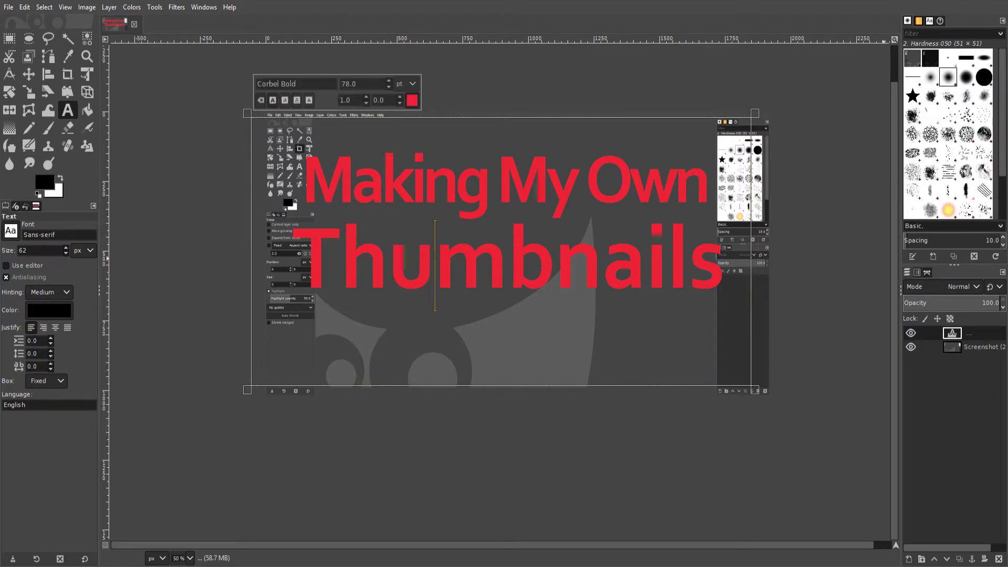
Centre-justify the title text
left_click(49, 292)
left_click(49, 292)
triple_click(48, 235)
left_click(56, 328)
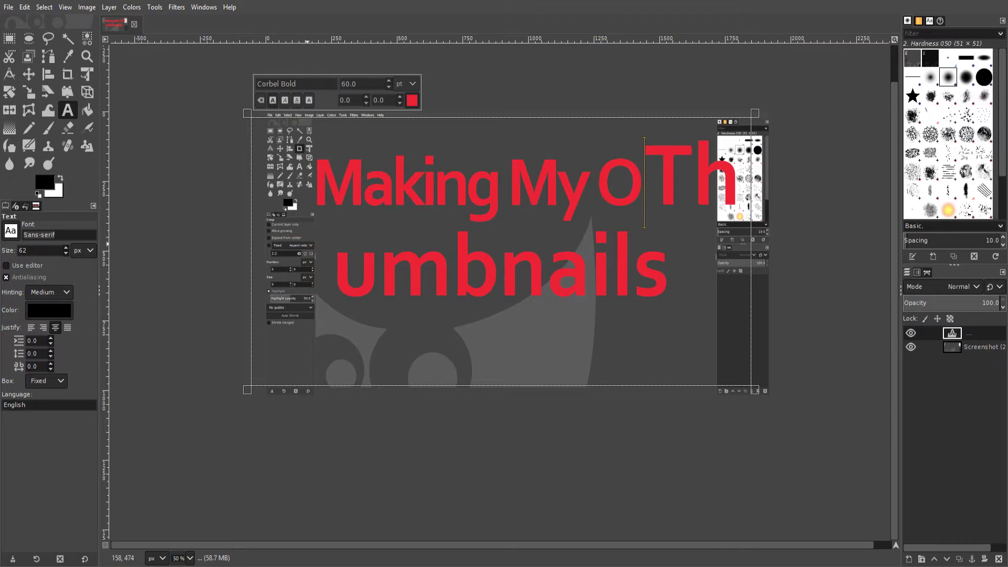
Restore the missing "wn" of "Own" and delete the extra blank characters in front of "Making"
type("wn")
left_click(321, 169)
key("BackSpace")
key("BackSpace")
key("BackSpace")
key("BackSpace")
key("BackSpace")
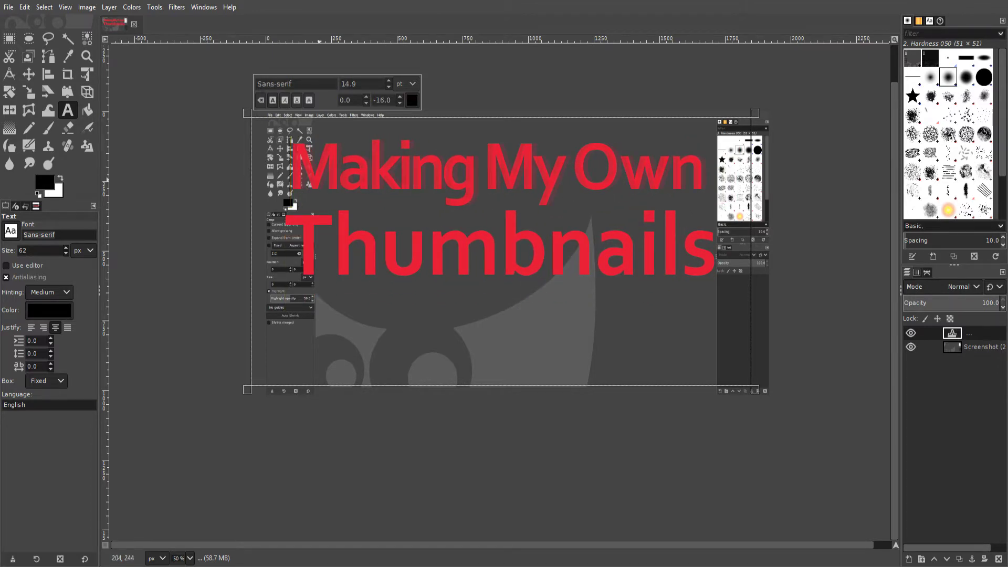
Reset the kerning of the "Making My Own" line to 0.0
key("ctrl+a")
left_click_drag(705, 157, 289, 150)
left_click(399, 97)
left_click(400, 97)
left_click(400, 103)
left_click(399, 103)
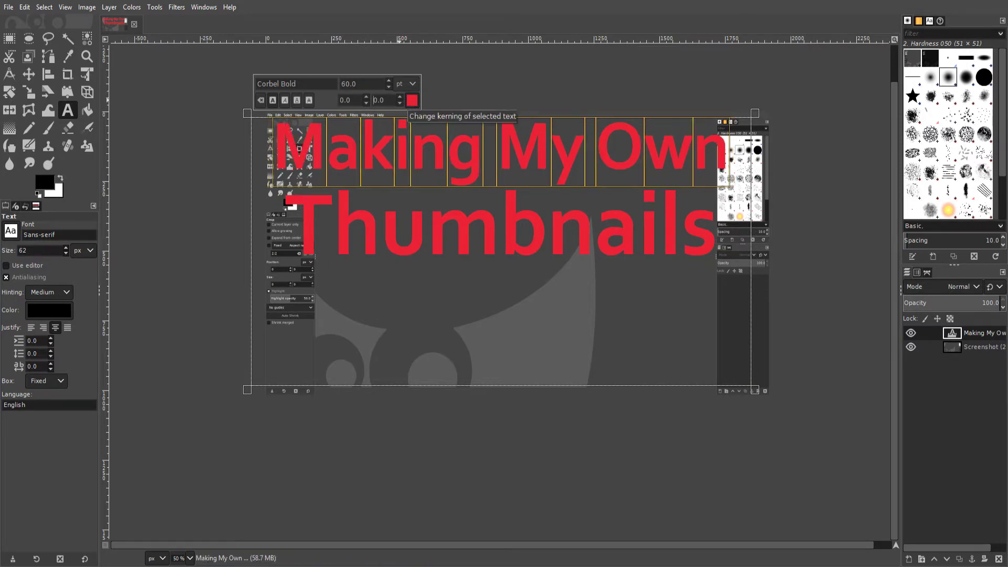
Set the text hinting to Full
left_click(49, 292)
left_click(49, 308)
left_click(48, 292)
left_click(49, 293)
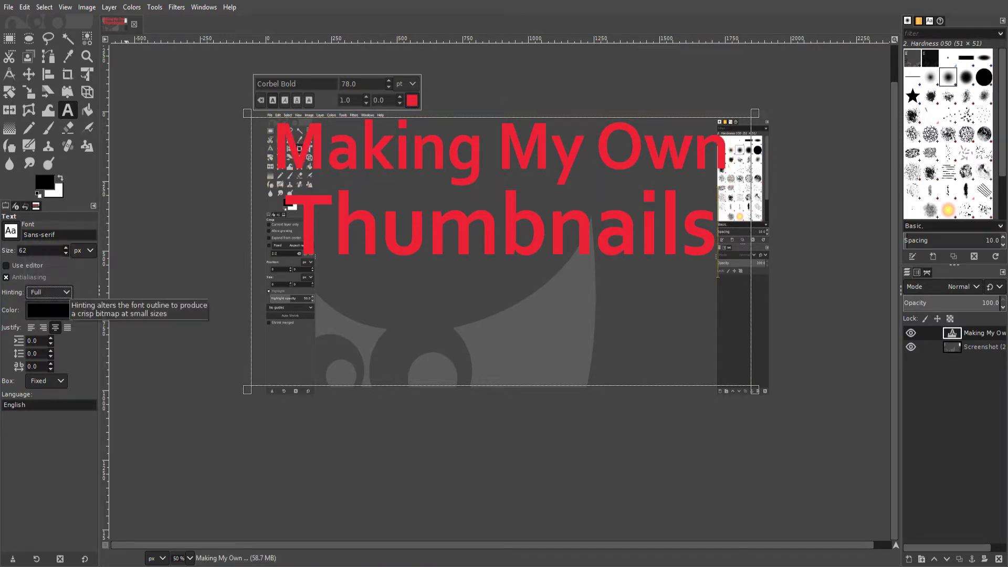
Lower the text box's upper edge and try the Dynamic box mode
left_click_drag(490, 117, 491, 157)
left_click(46, 381)
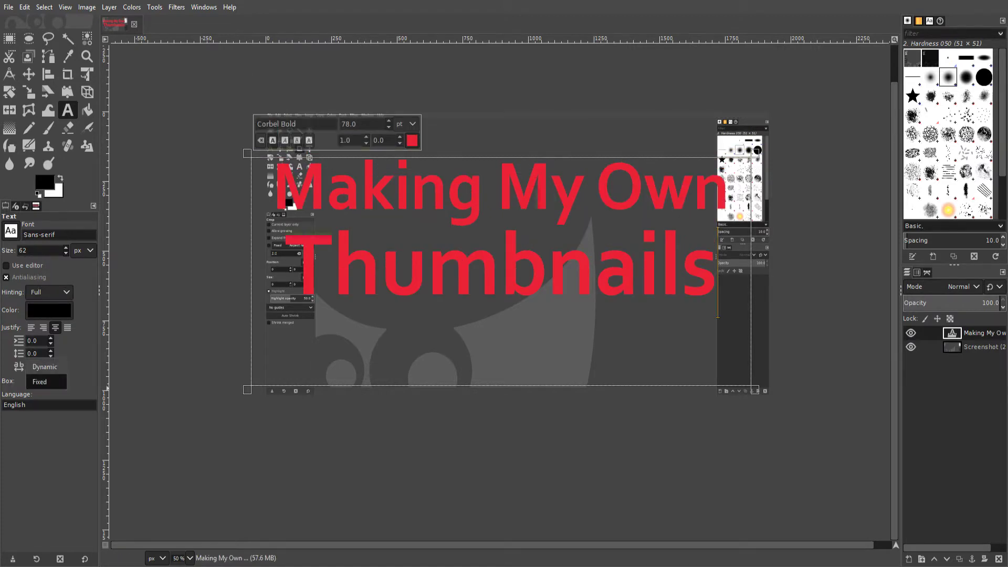
left_click(45, 366)
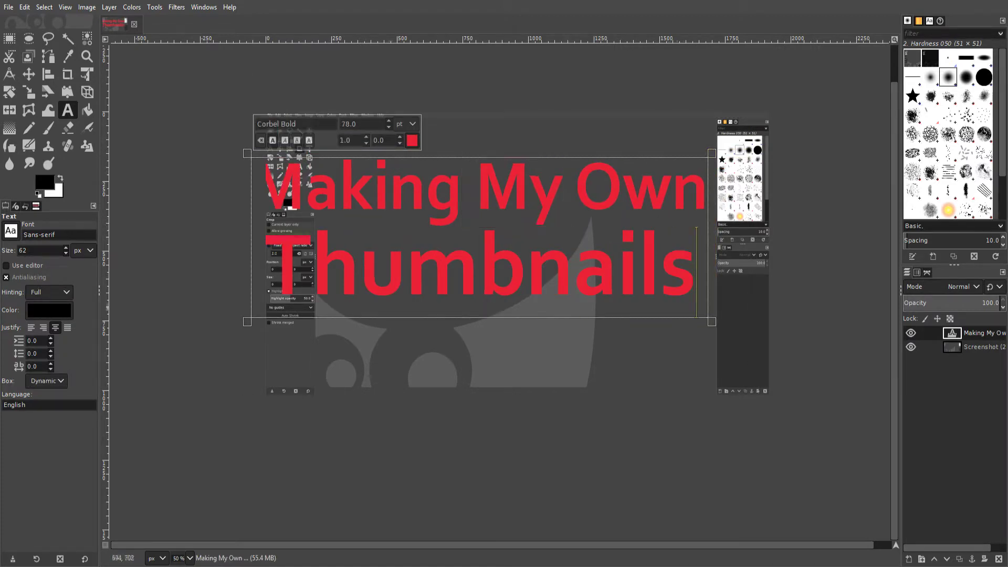
Stretch the text box on all sides to cover the screenshot and try a line break before "Own"
left_click_drag(249, 237, 268, 236)
left_click_drag(420, 318, 420, 379)
left_click_drag(709, 239, 761, 240)
left_click_drag(520, 158, 520, 121)
left_click(598, 147)
key("Return")
left_click_drag(540, 378, 540, 403)
Undo the line break before "Own" and place "My Own" on a separate line below "Making"
key("ctrl+z")
key("ctrl+z")
key("ctrl+z")
key("ctrl+z")
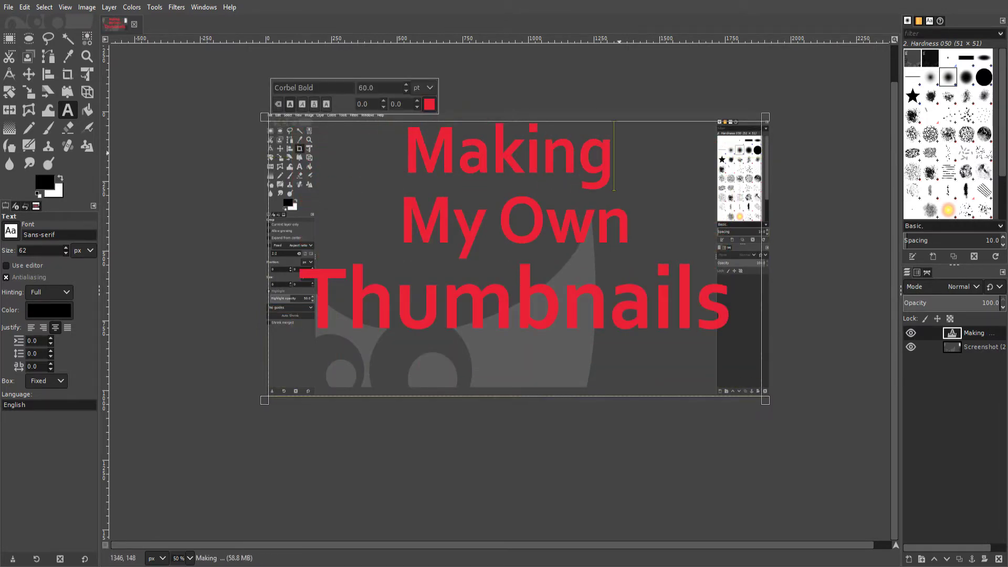
key("Return")
key("Delete")
left_click(401, 209)
key("BackSpace")
key("Return")
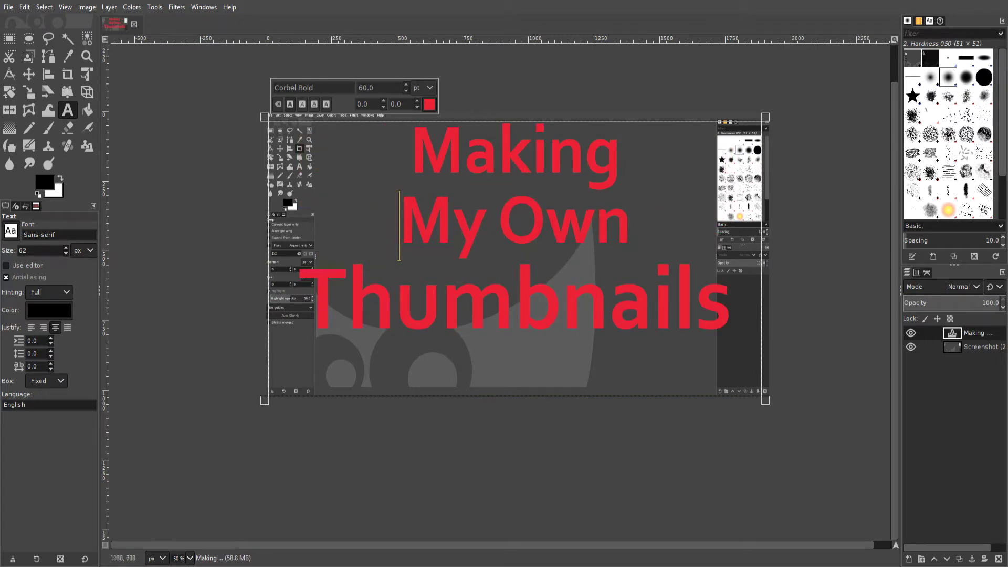
Increase the size of the "Making" and "My Own" lines, trying 65 pt and settling on 70 pt
left_click_drag(632, 231, 407, 152)
left_click_drag(389, 86, 358, 87)
type("65")
key("Return")
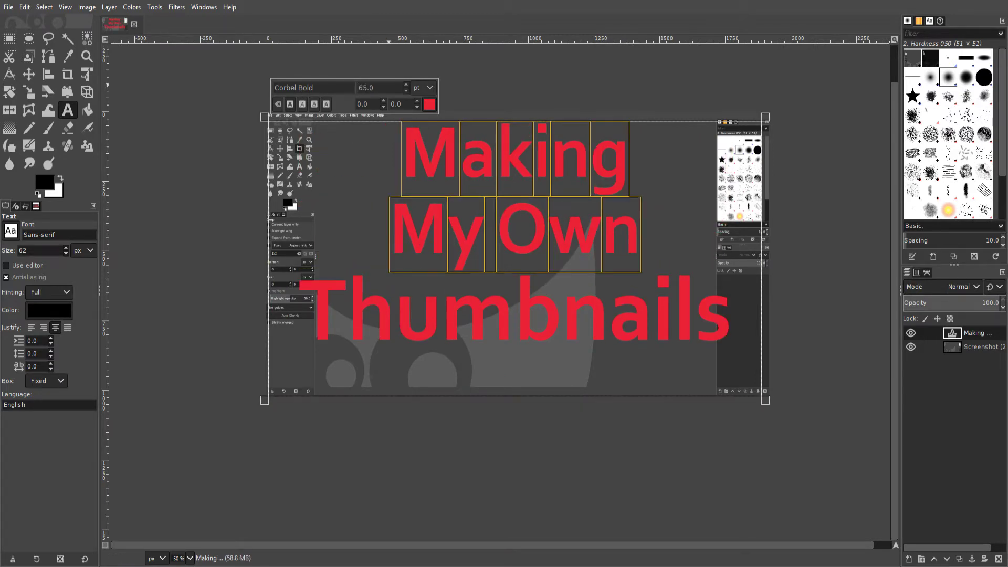
type("70")
key("Return")
Enlarge "Thumbnails", trying 90 pt and settling on 85 pt
left_click_drag(729, 316, 300, 310)
left_click_drag(381, 86, 358, 88)
type("90")
key("Return")
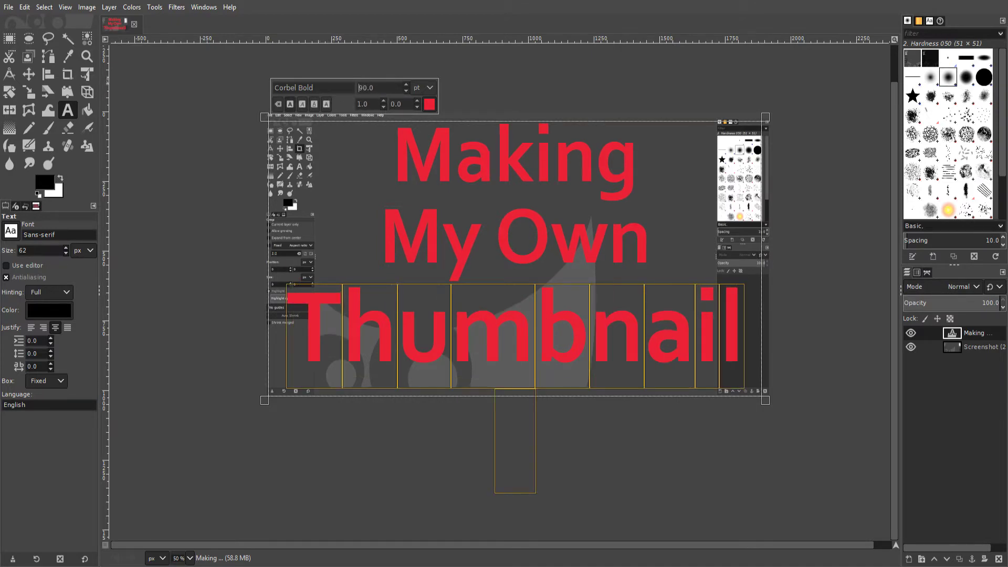
key("Return")
Extend the text box slightly at its lower and upper edges
left_click_drag(649, 231, 407, 152)
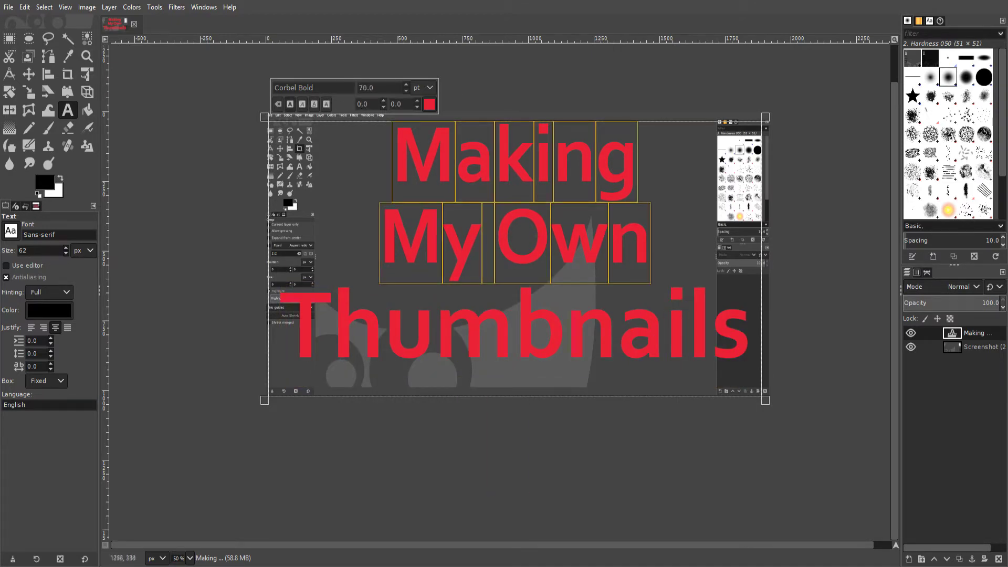
left_click(751, 330)
left_click_drag(524, 400, 524, 411)
mouse_move(524, 117)
left_mouse_down()
mouse_move(524, 127)
mouse_move(524, 115)
left_mouse_up()
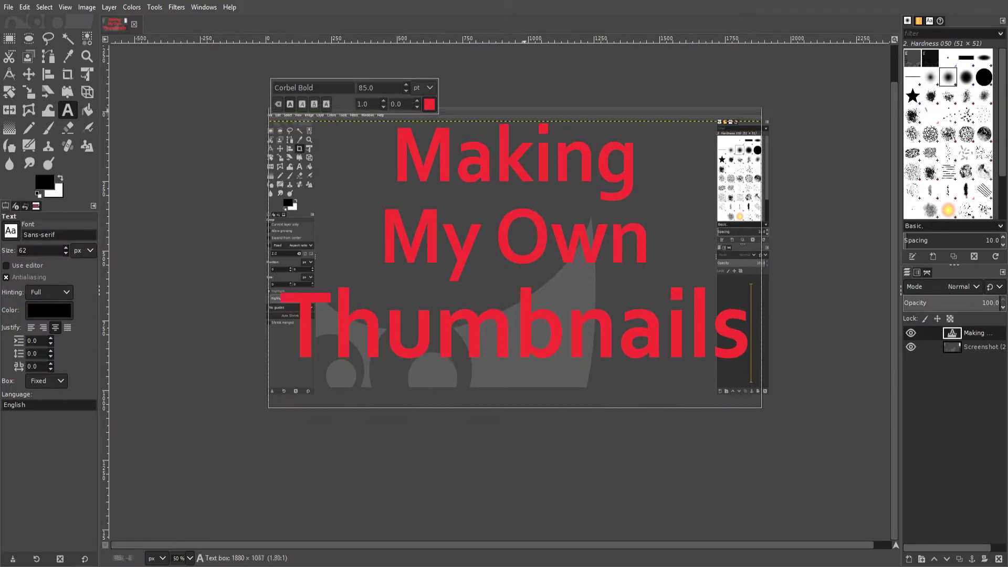
left_click(643, 158)
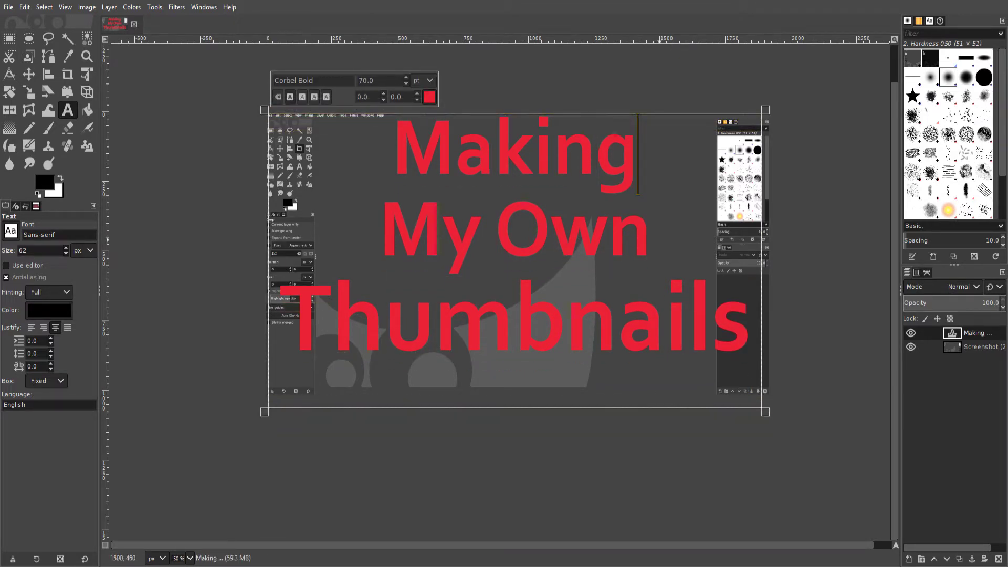
Set the title's line spacing to 67.0 so the three lines spread over the screenshot's height
left_click(6, 265)
left_click(51, 351)
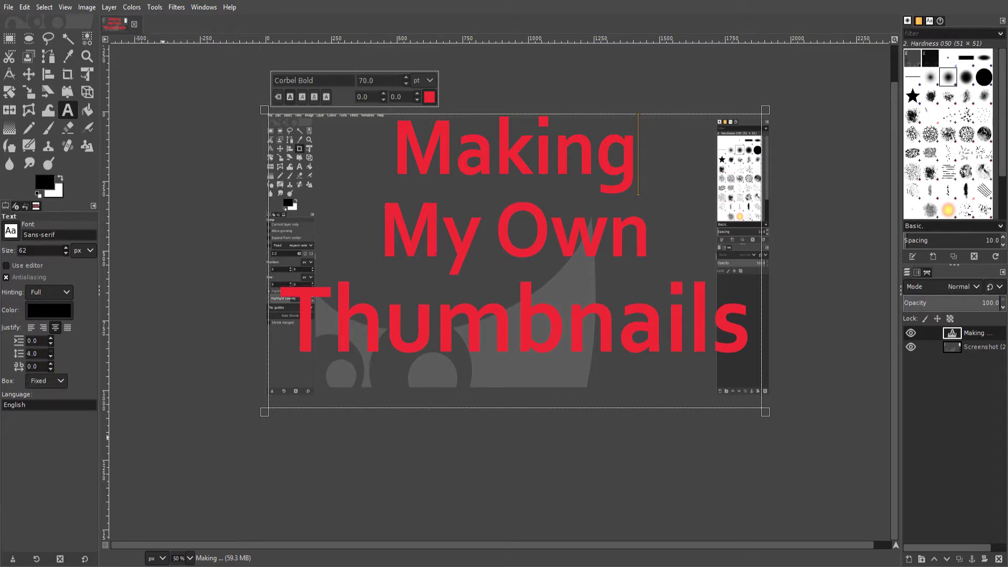
scroll(32, 353, "up", 20)
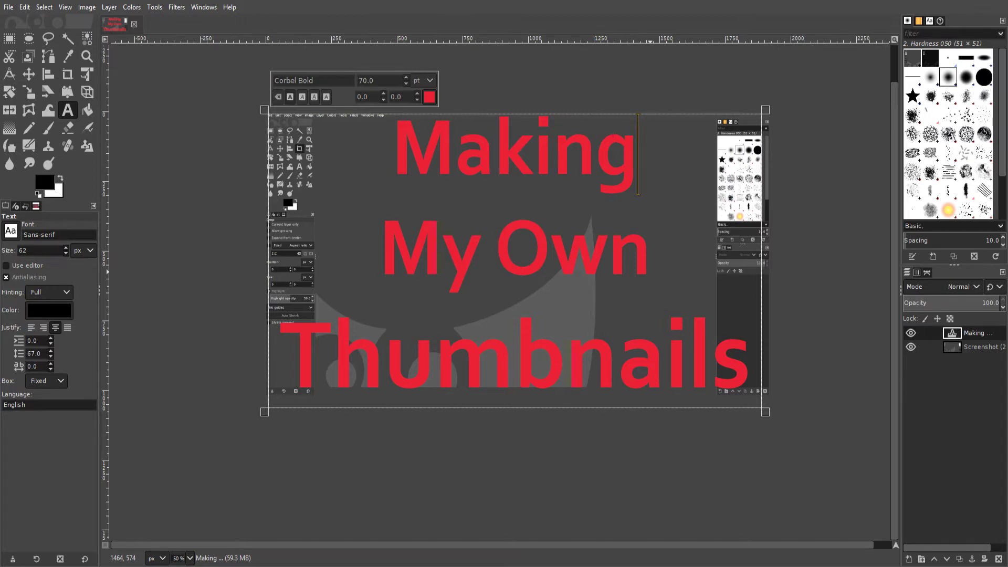
key("ctrl+a")
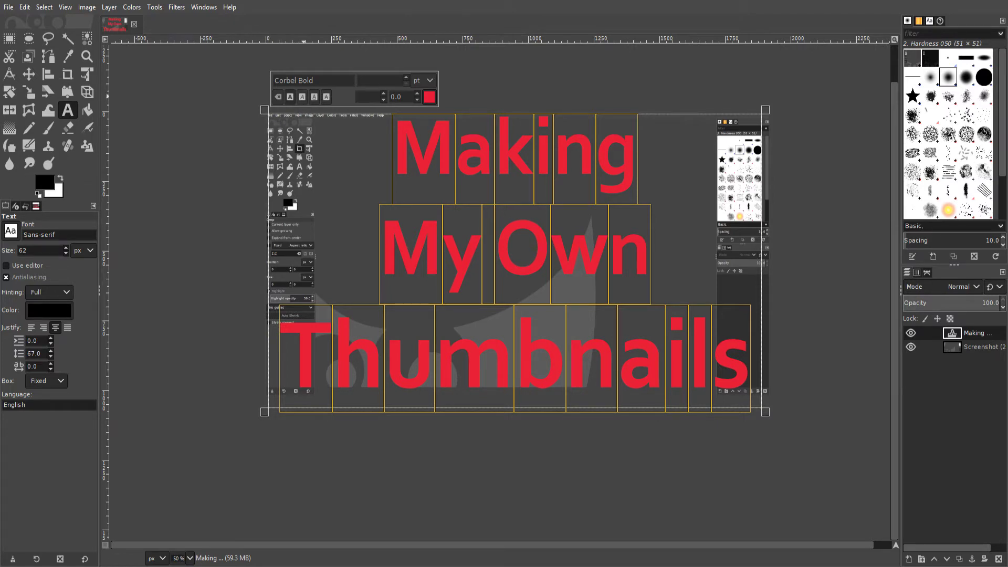
left_click(751, 362)
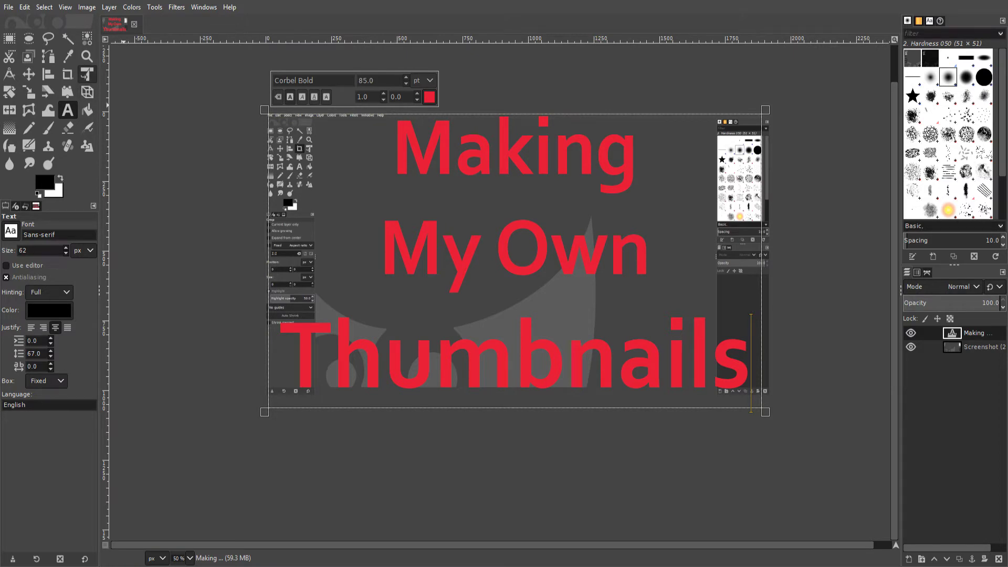
Export the thumbnail as a JPEG image named Screenshots.jpg in the Pictures folder at quality 90
left_click(8, 6)
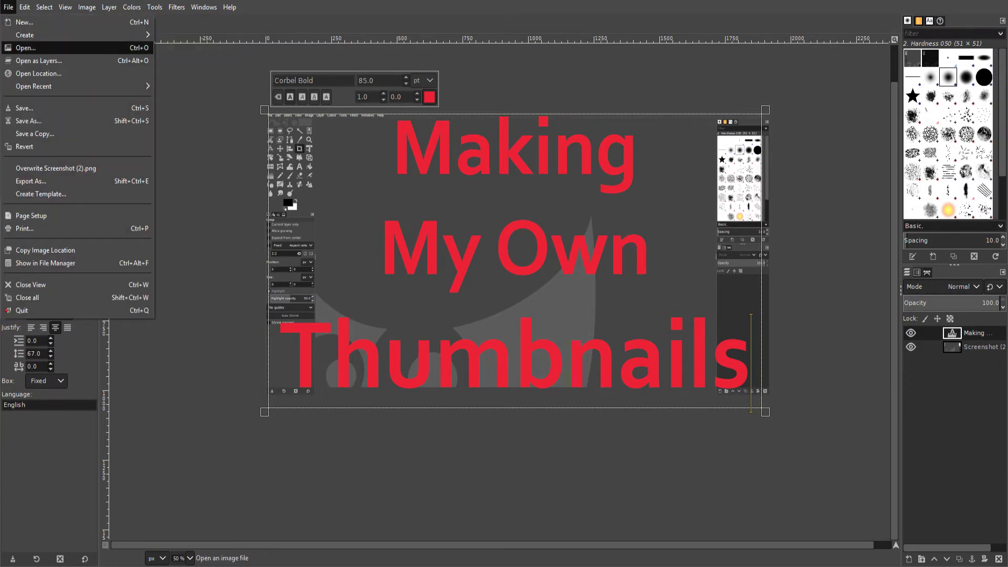
left_click(31, 181)
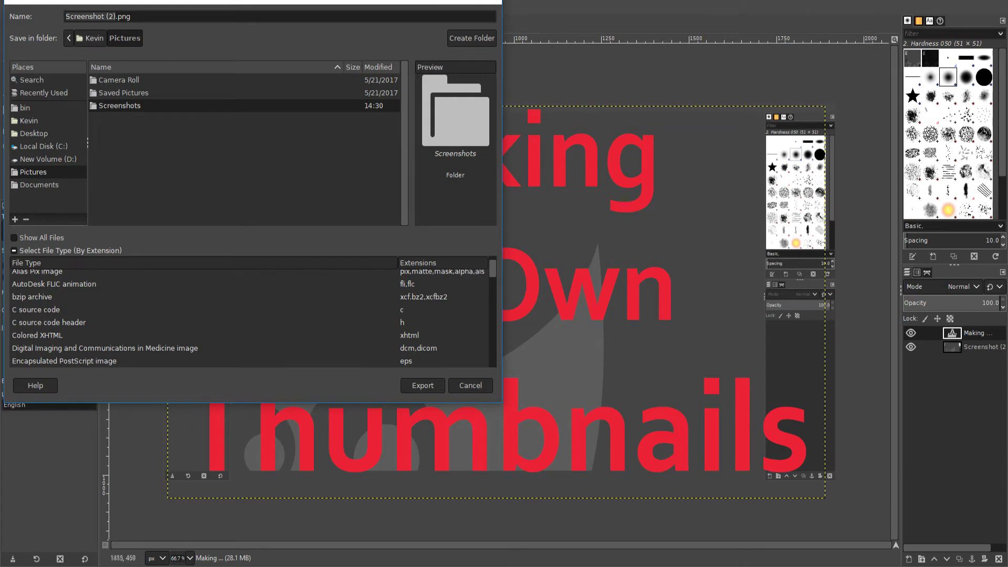
scroll(249, 315, "down", 3)
scroll(249, 315, "down", 2)
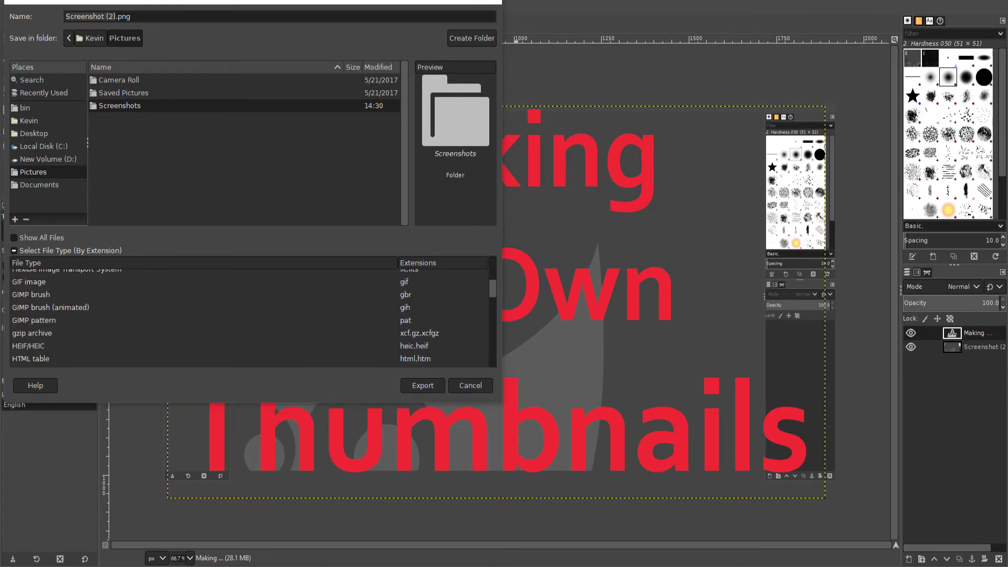
scroll(250, 315, "down", 2)
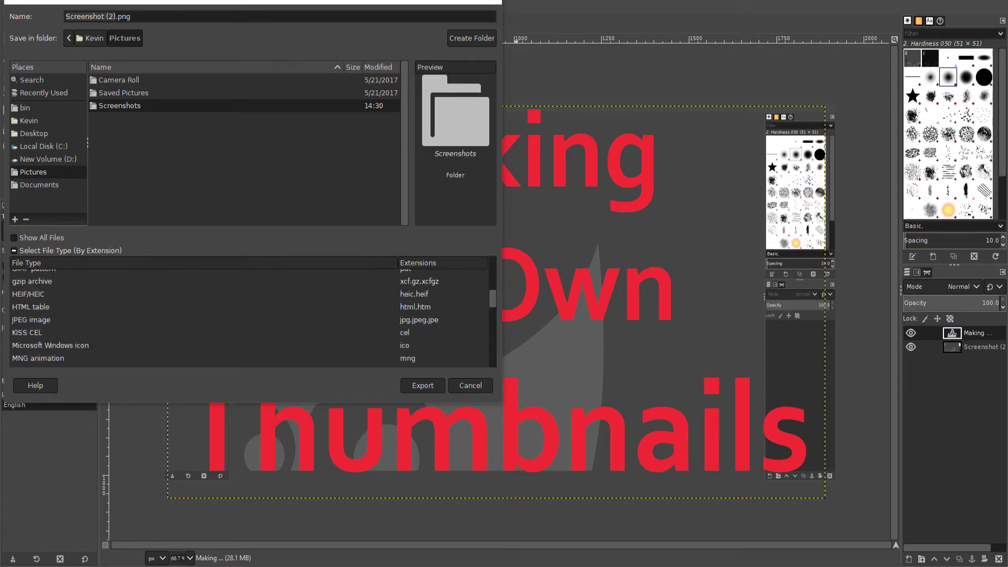
left_click(250, 319)
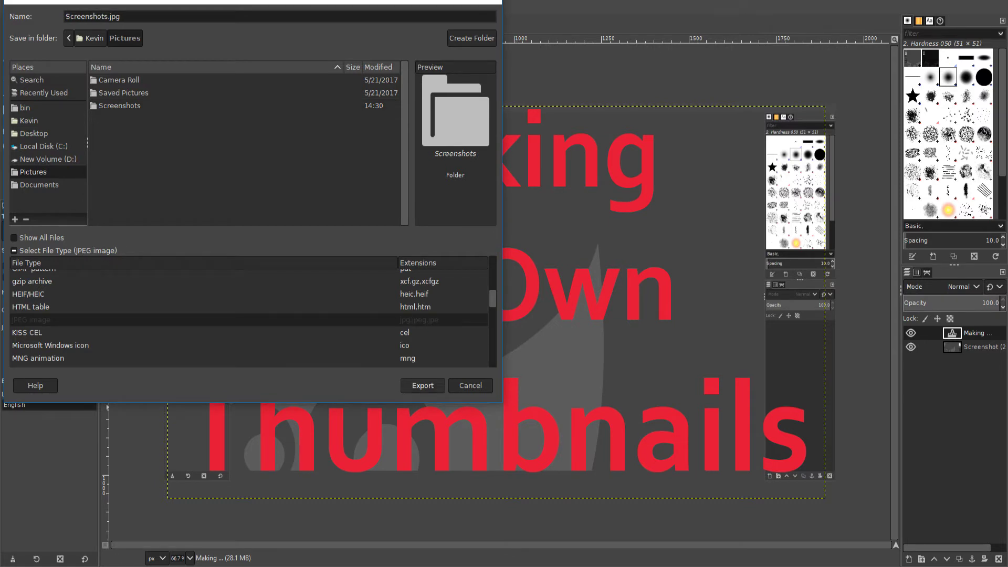
key("Return")
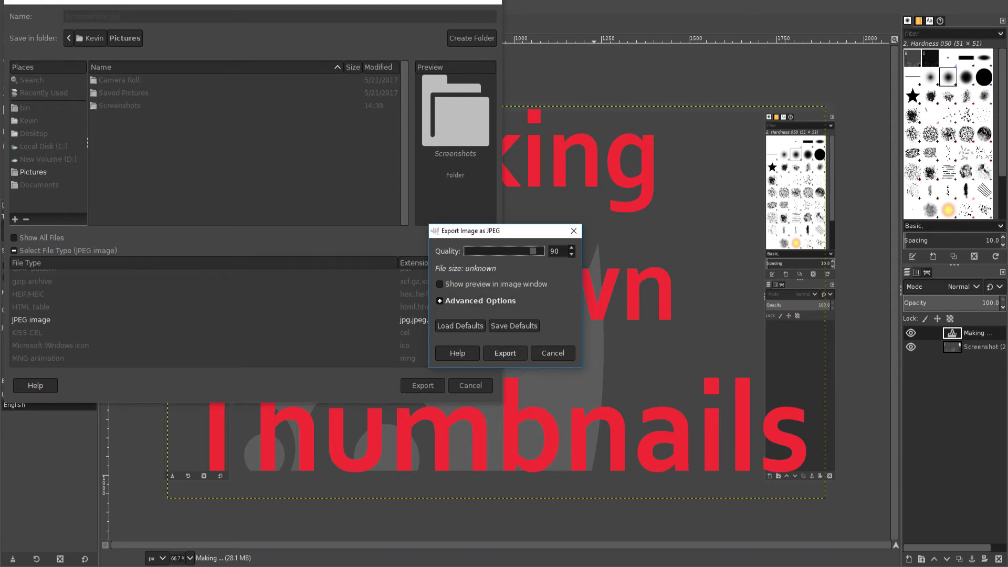
left_click(505, 353)
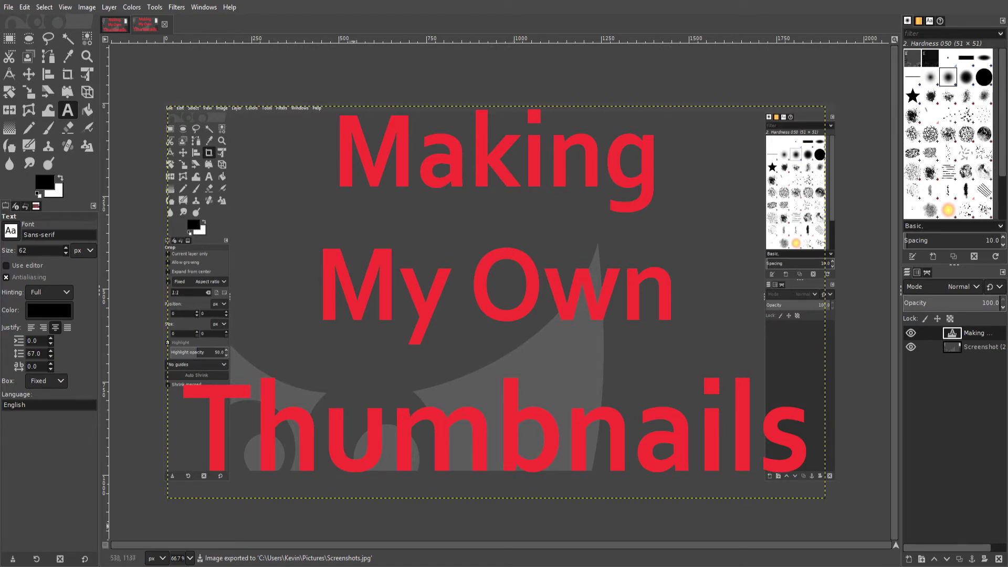
Switch to File Explorer, view the exported Screenshots.jpg from the Pictures folder in Photos, and close the viewer
key("super+e")
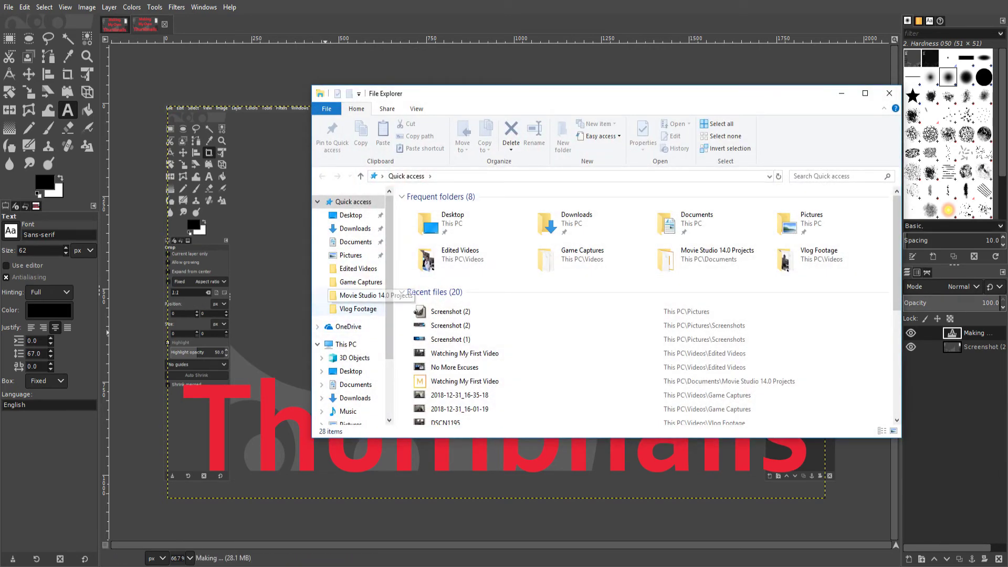
left_click(358, 268)
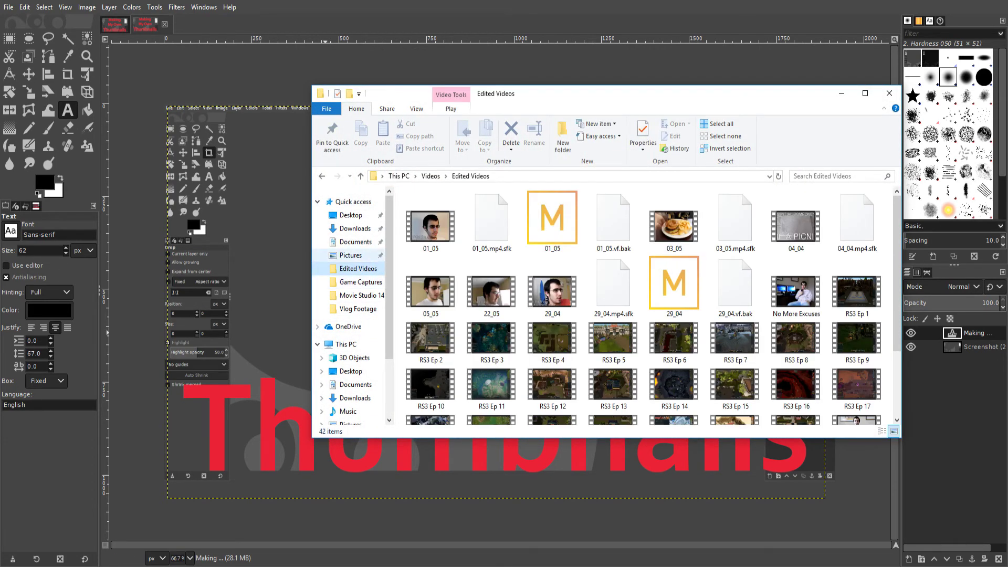
left_click(351, 255)
double_click(554, 218)
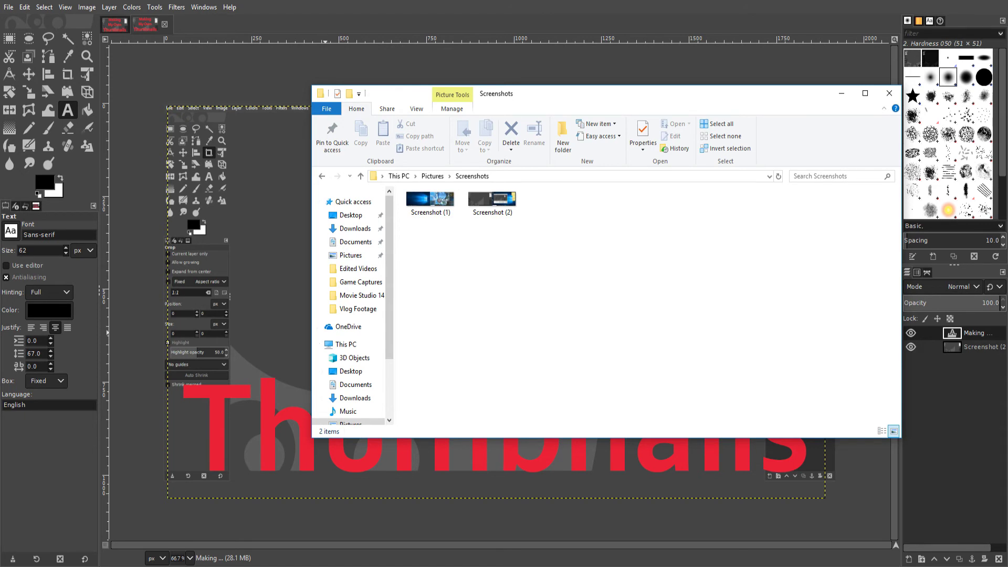
left_click(351, 255)
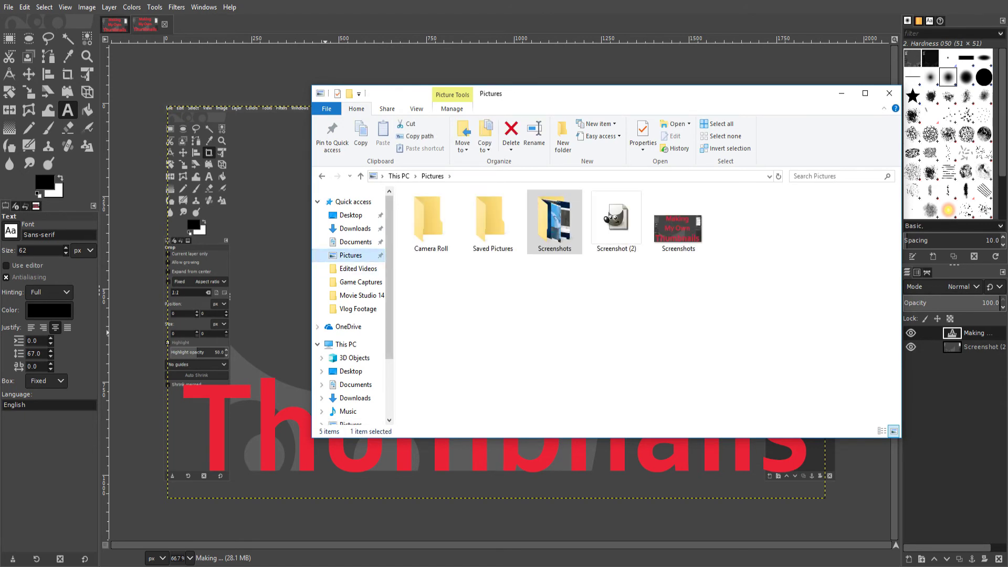
double_click(678, 226)
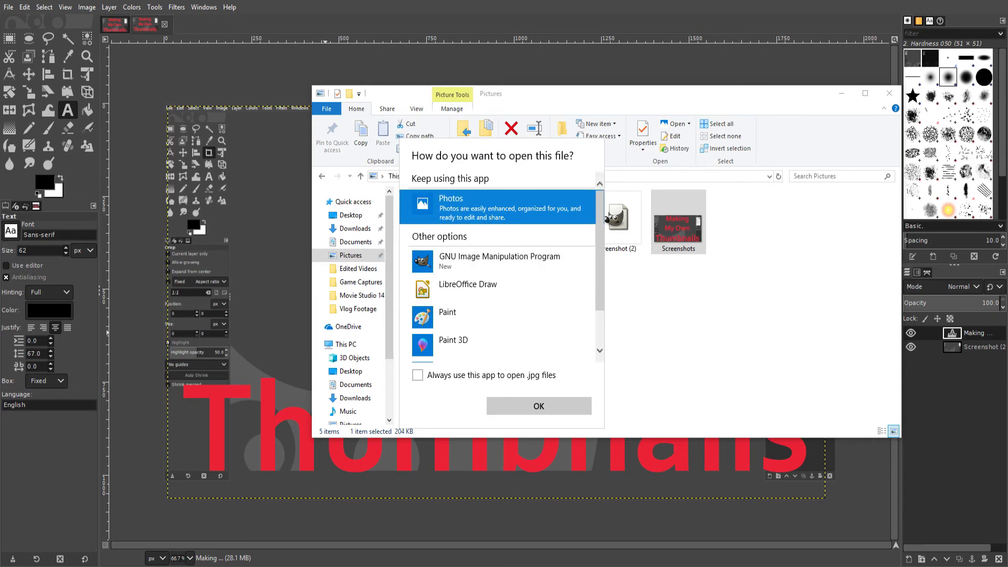
key("Return")
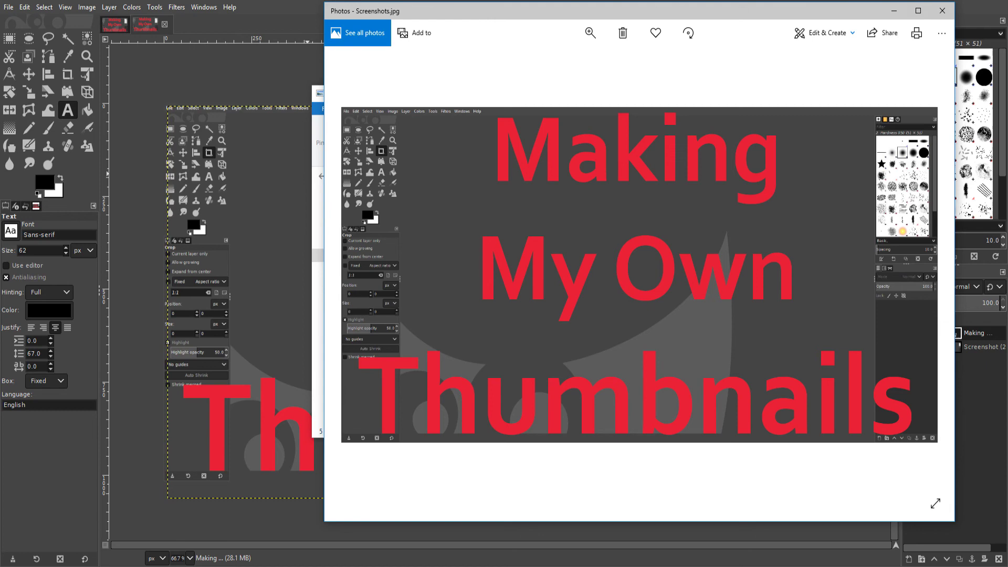
left_click(942, 10)
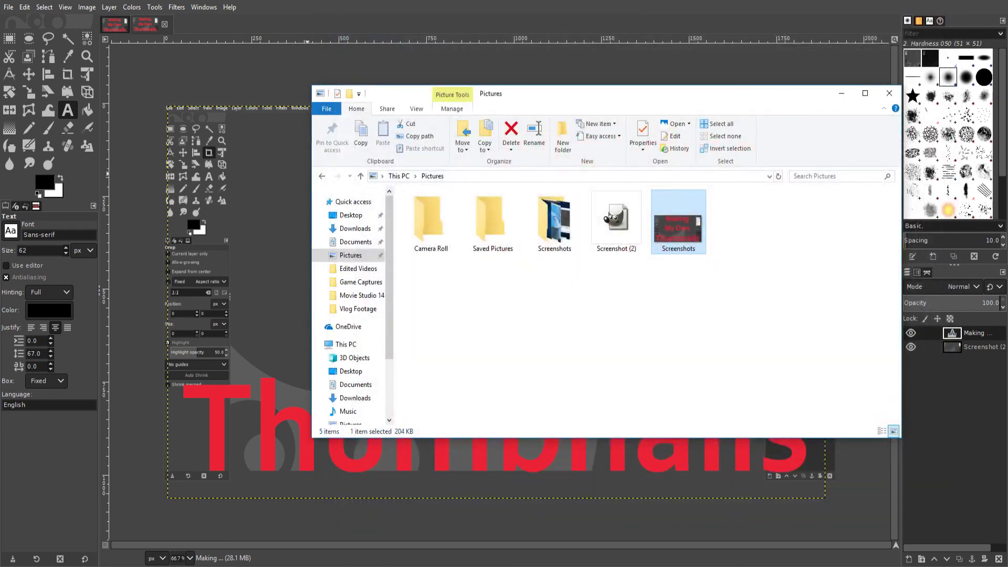